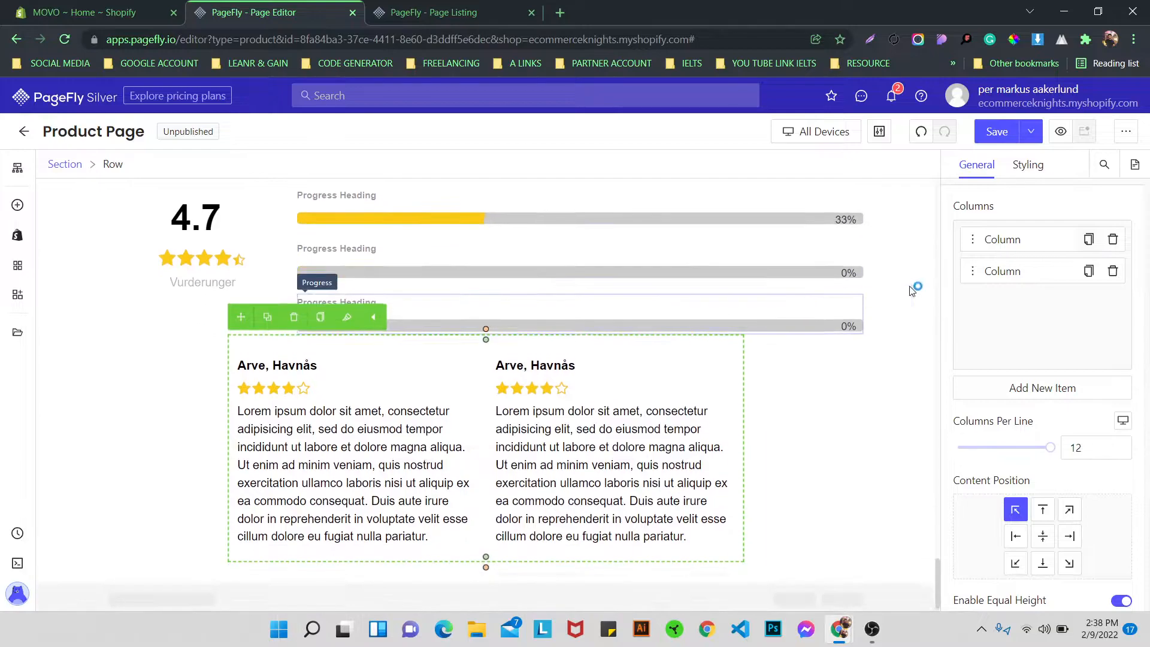
Set the review row to one column per line and duplicate its second column to add a third review
{"action": "left_click", "coordinate": [962, 449]}
{"action": "left_click", "coordinate": [1089, 271]}
{"action": "scroll", "coordinate": [397, 335], "scroll_direction": "down", "scroll_amount": 2}
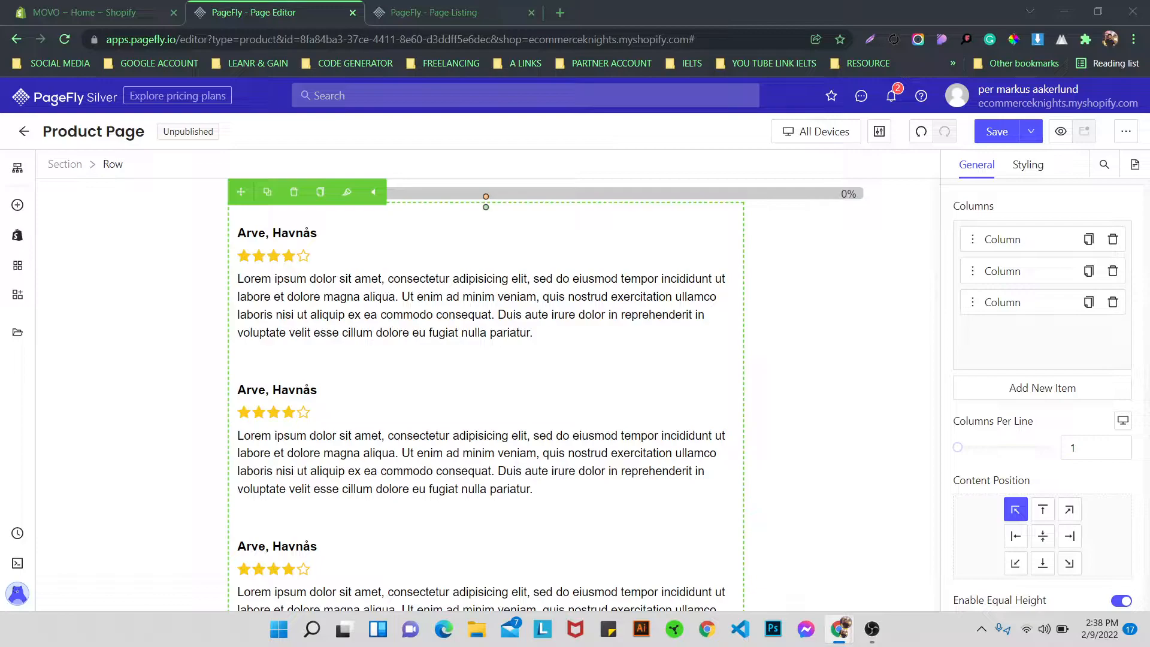
Replace the second review's heading with the reviewer's name and town, and its text with the "FANTASTIC!" testimonial about working with horses
{"action": "double_click", "coordinate": [306, 389]}
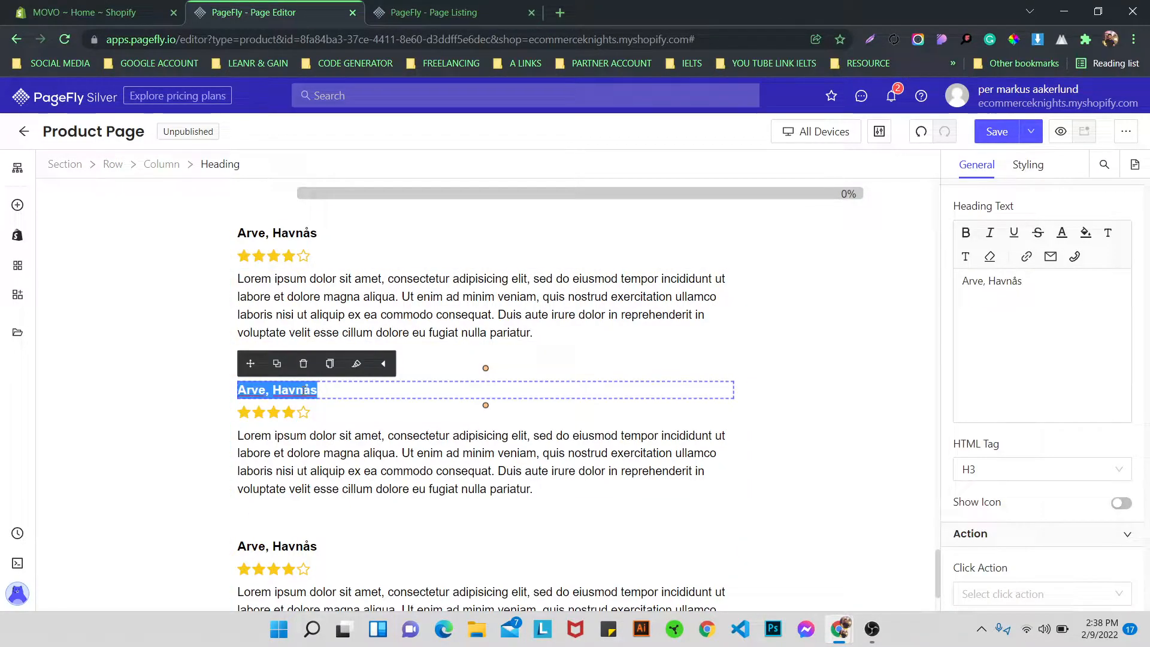
{"action": "type", "text": "Berit, Våler"}
{"action": "key", "text": "alt+Tab"}
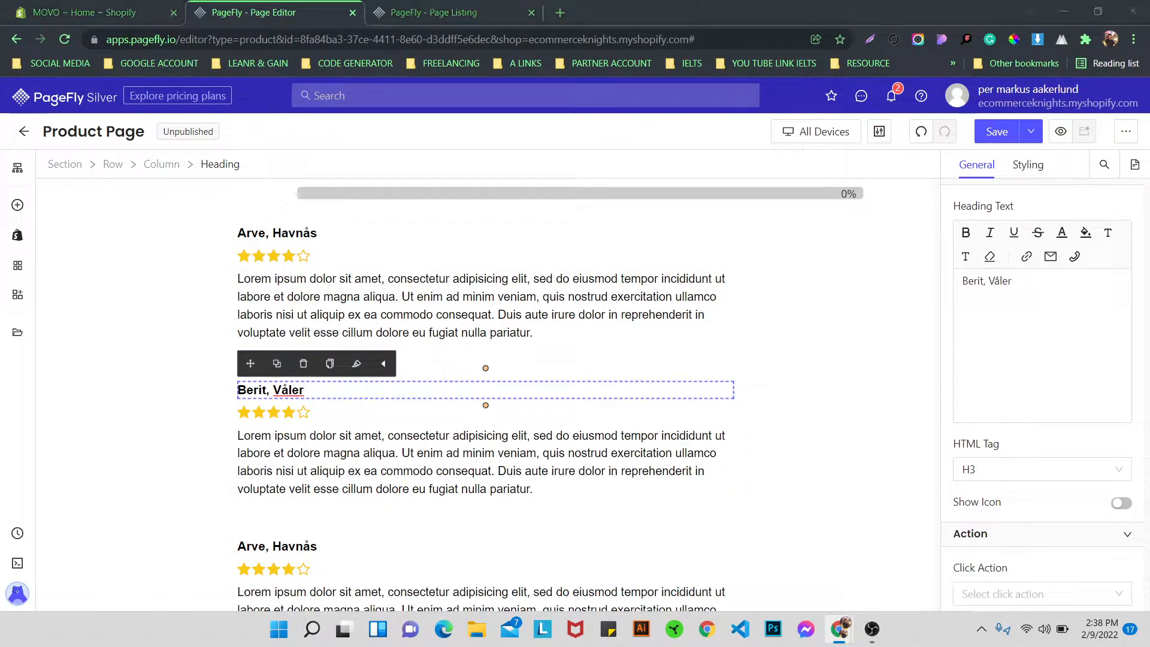
{"action": "left_click", "coordinate": [292, 464]}
{"action": "double_click", "coordinate": [292, 470]}
{"action": "type", "text": "\"FANTASTIC! Just have to leave a review here. I have used this when I work with the horses in the evening, it has really made my life so much easier. THANK YOU VERY MUCH.\""}
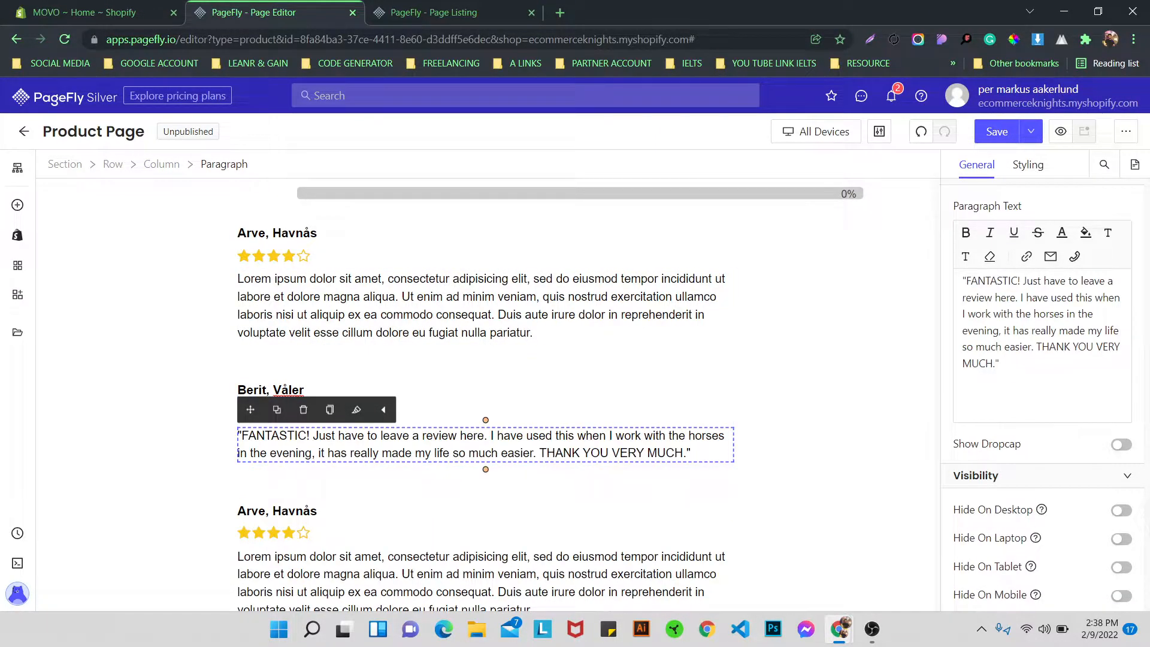
{"action": "key", "text": "alt+Tab"}
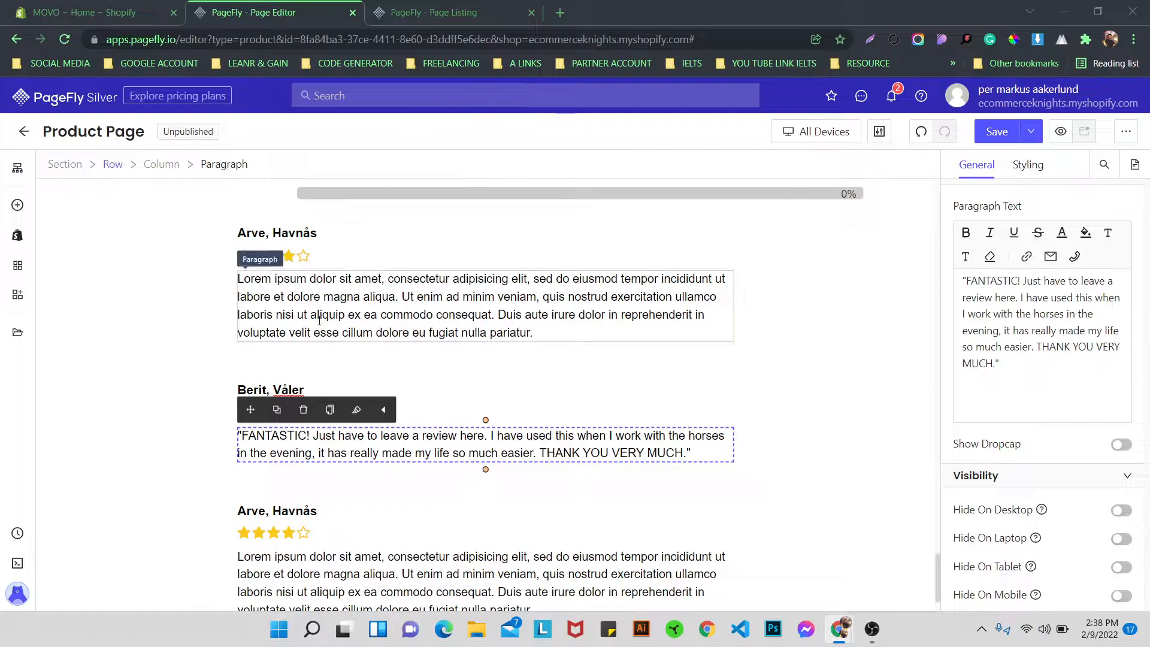
Replace the third review's heading with the reviewer's name and town, and its text with the testimonial about jogging without the flashlight in the face
{"action": "double_click", "coordinate": [291, 510]}
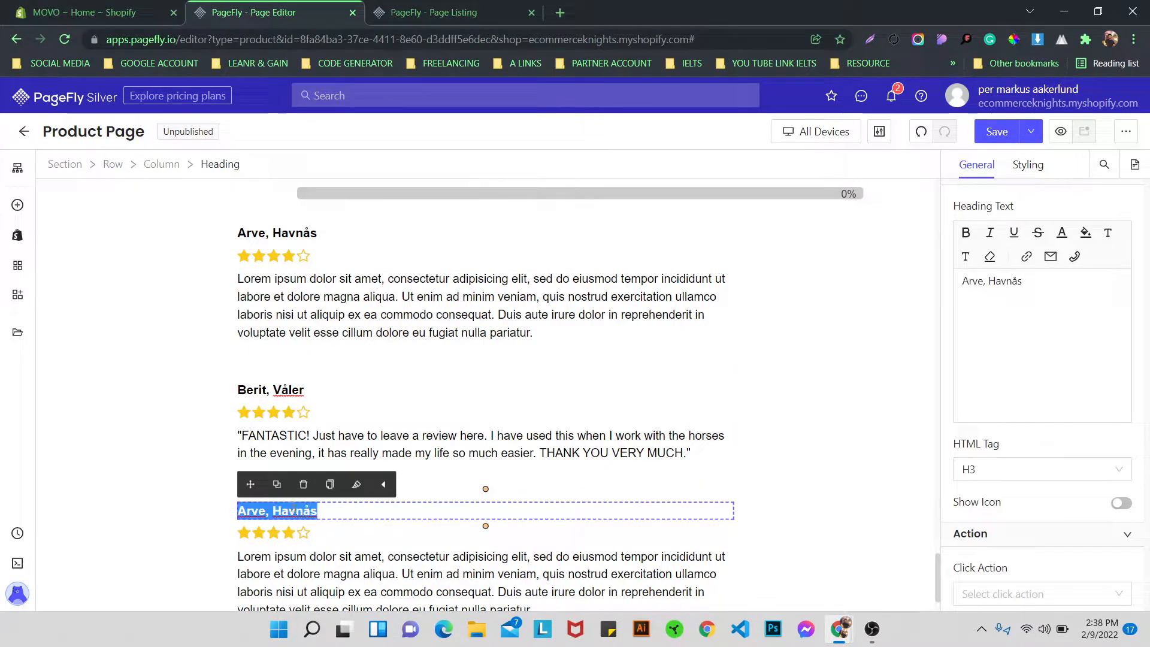
{"action": "type", "text": "Kristian, Trøgstad"}
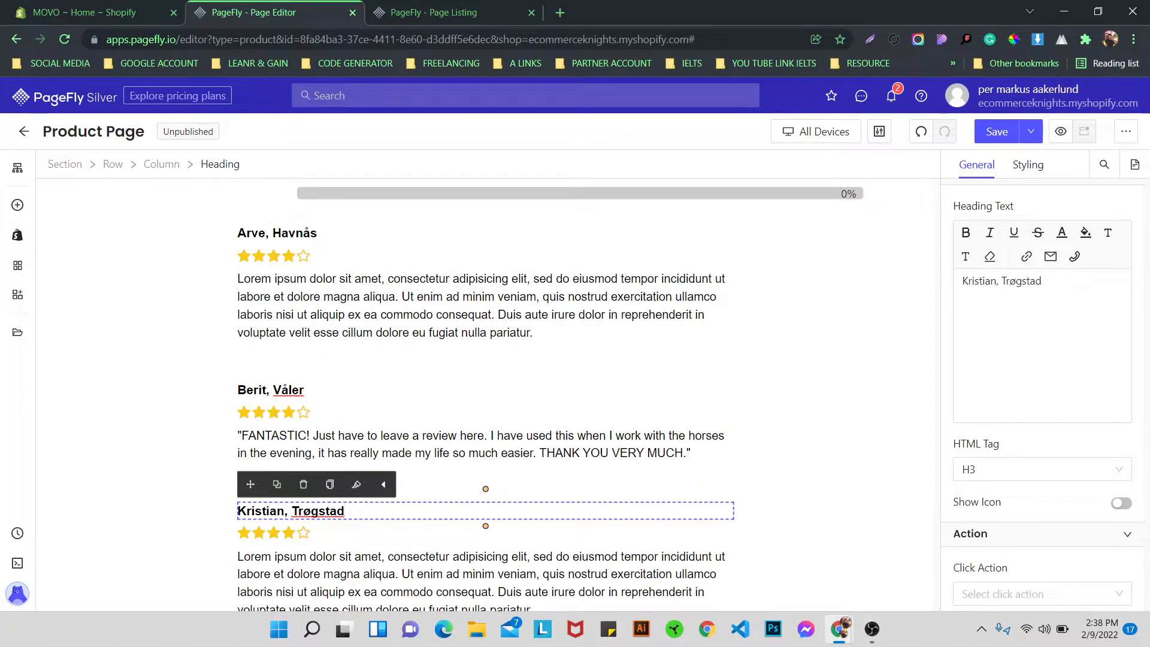
{"action": "key", "text": "alt+Tab"}
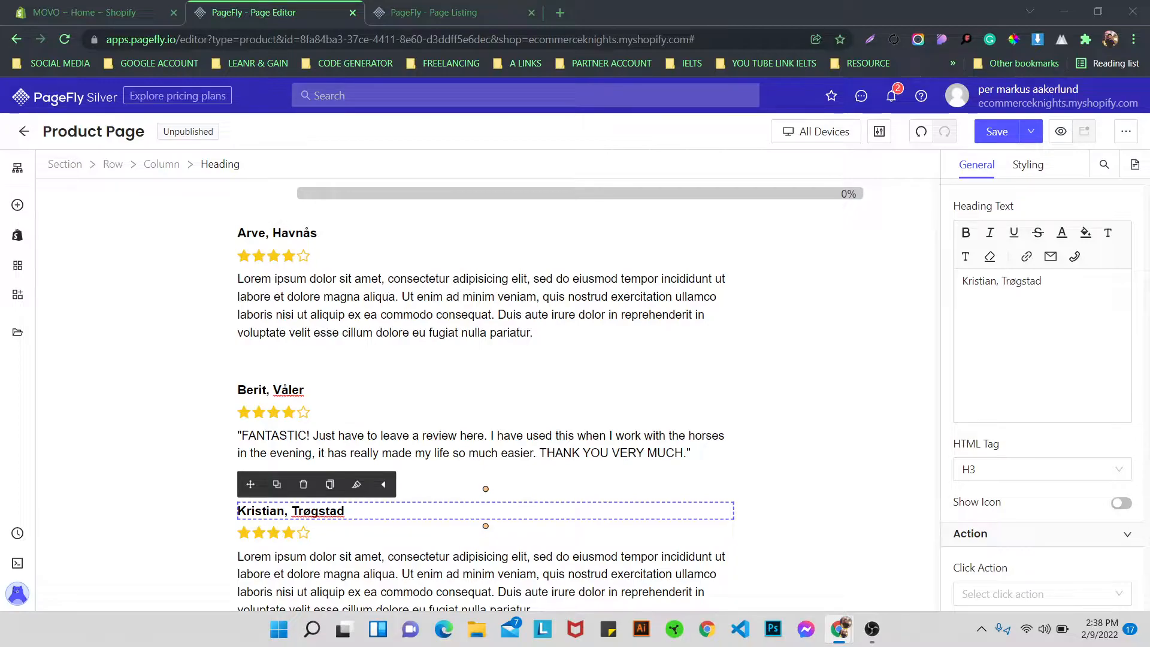
{"action": "scroll", "coordinate": [318, 455], "scroll_direction": "down", "scroll_amount": 1}
{"action": "double_click", "coordinate": [318, 511]}
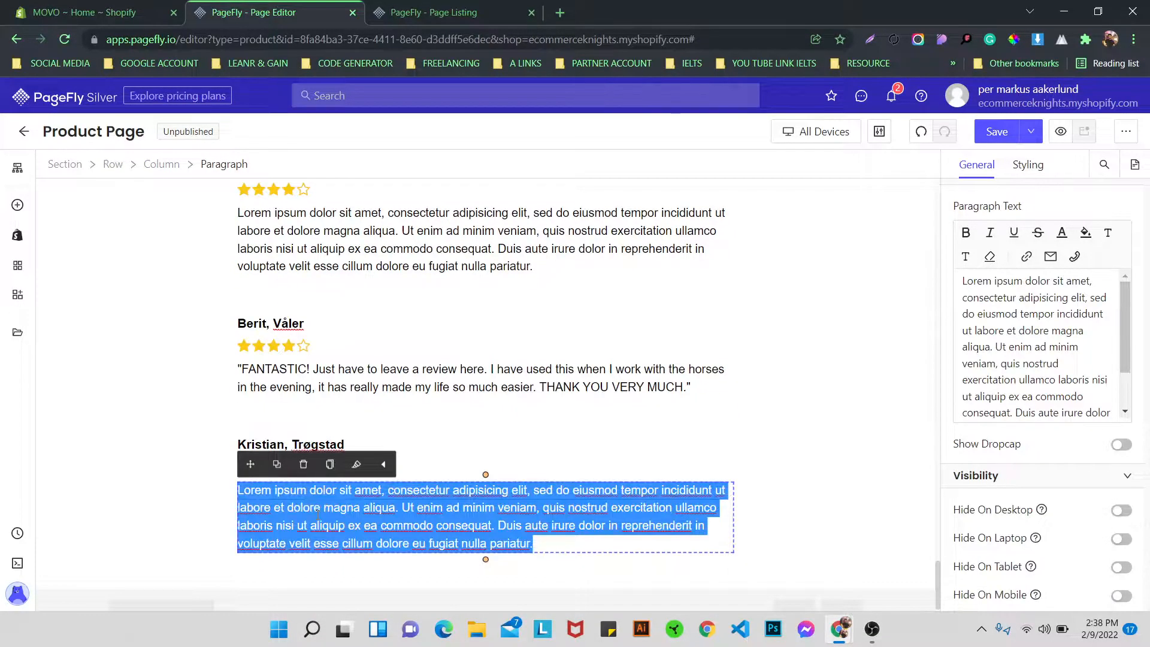
{"action": "type", "text": "Finally I can jog without getting the flashlight in my face 🙂 Likes to jog at night, but is always tiring with a headlamp that jumps everywhere. ASIR V38 does not. Is incredibly steady, so I never have to think about it any more."}
{"action": "left_click", "coordinate": [109, 366]}
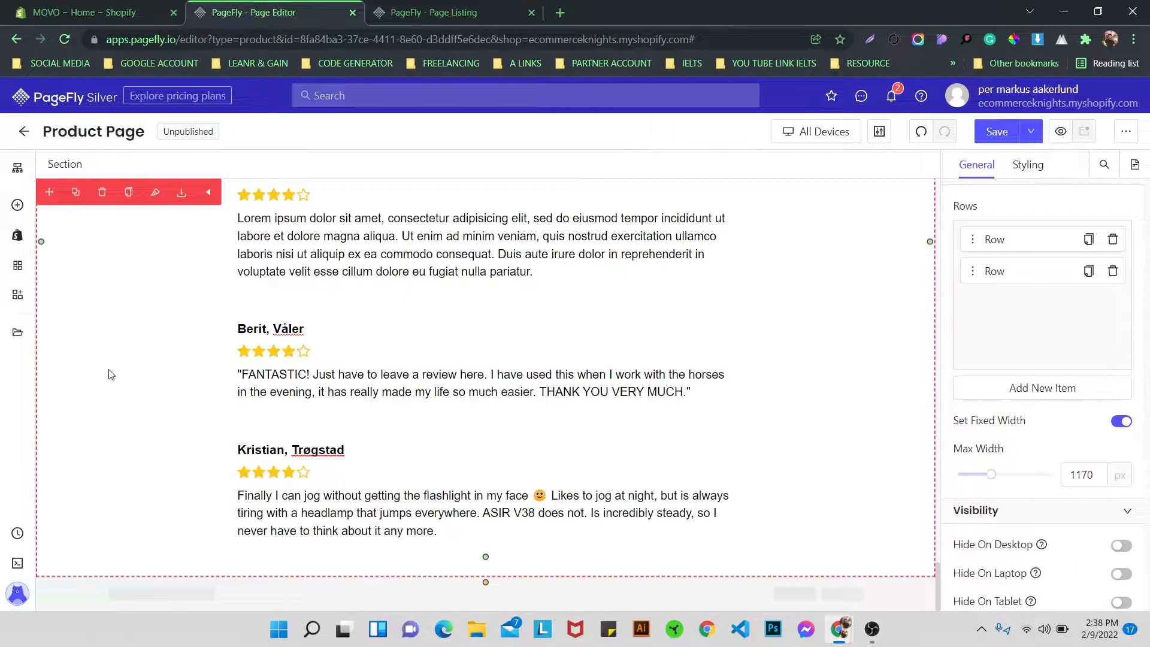
Change the third review's outlined fifth star to the filled "star" icon
{"action": "left_click", "coordinate": [303, 472]}
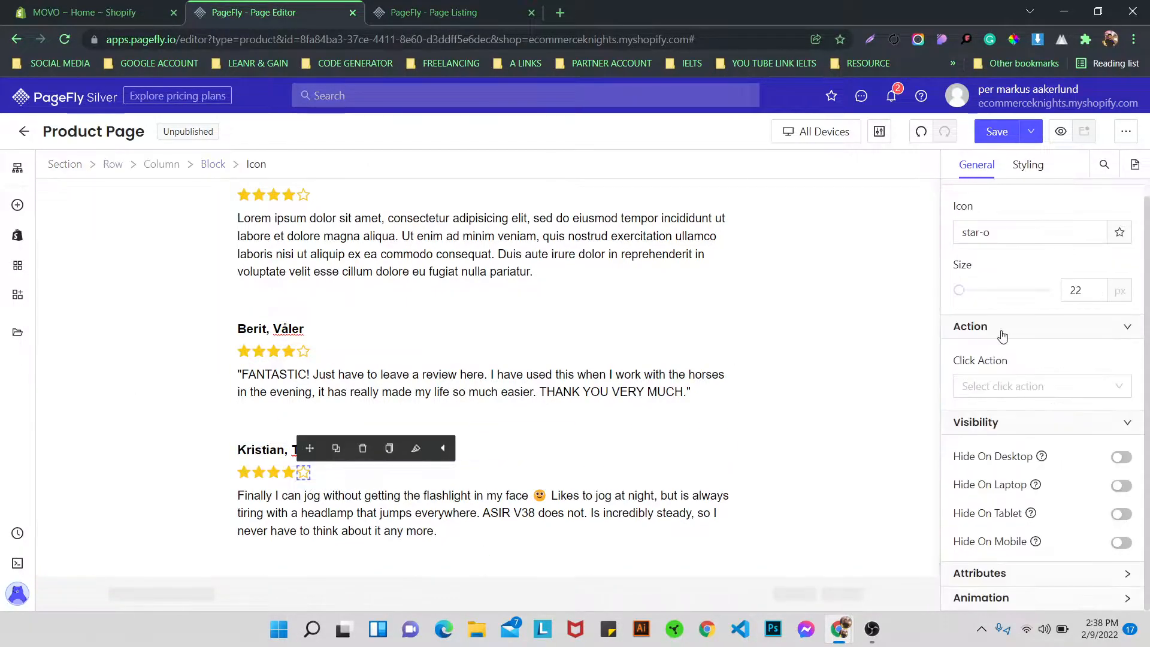
{"action": "left_click", "coordinate": [1119, 250]}
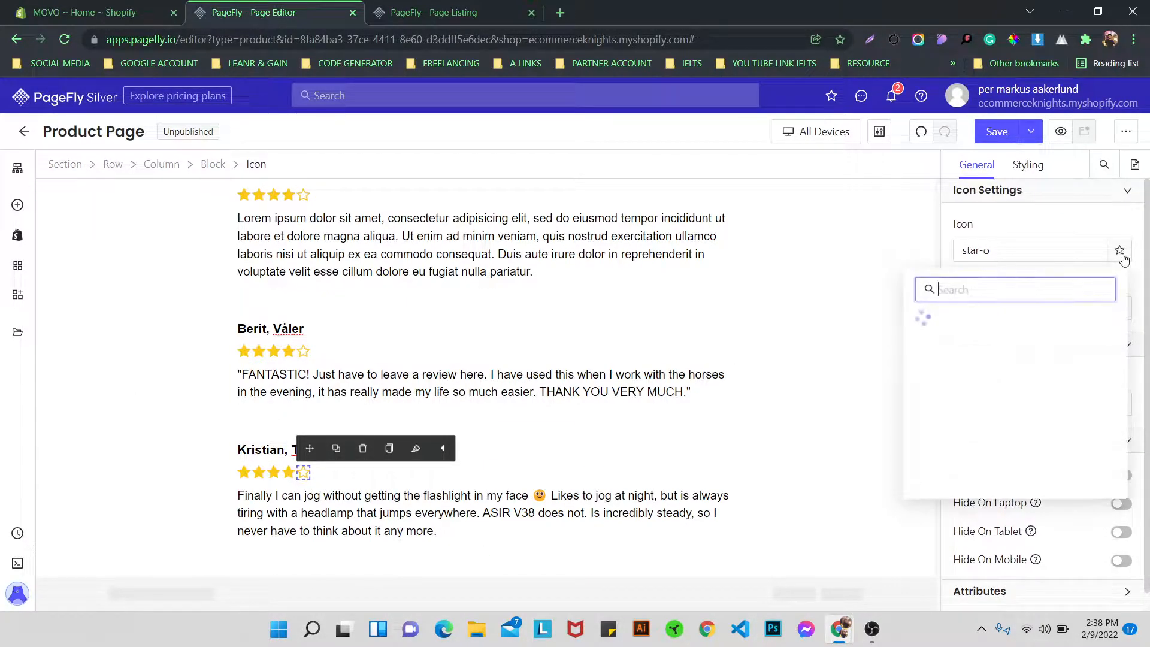
{"action": "type", "text": "ss"}
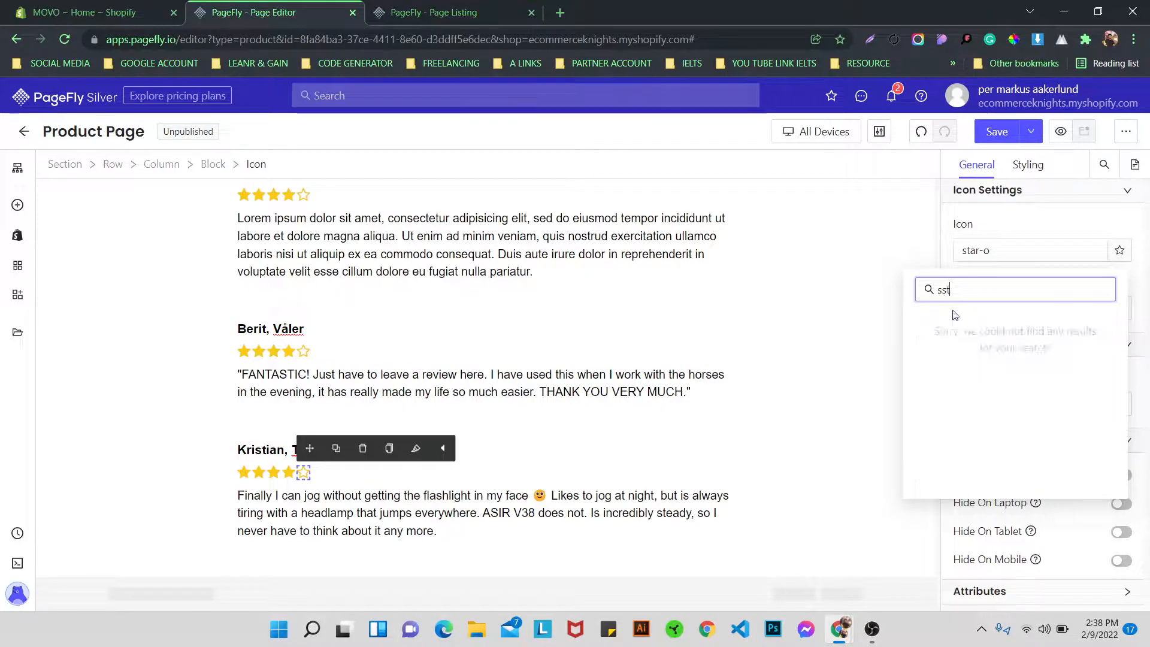
{"action": "key", "text": "BackSpace"}
{"action": "type", "text": "tar"}
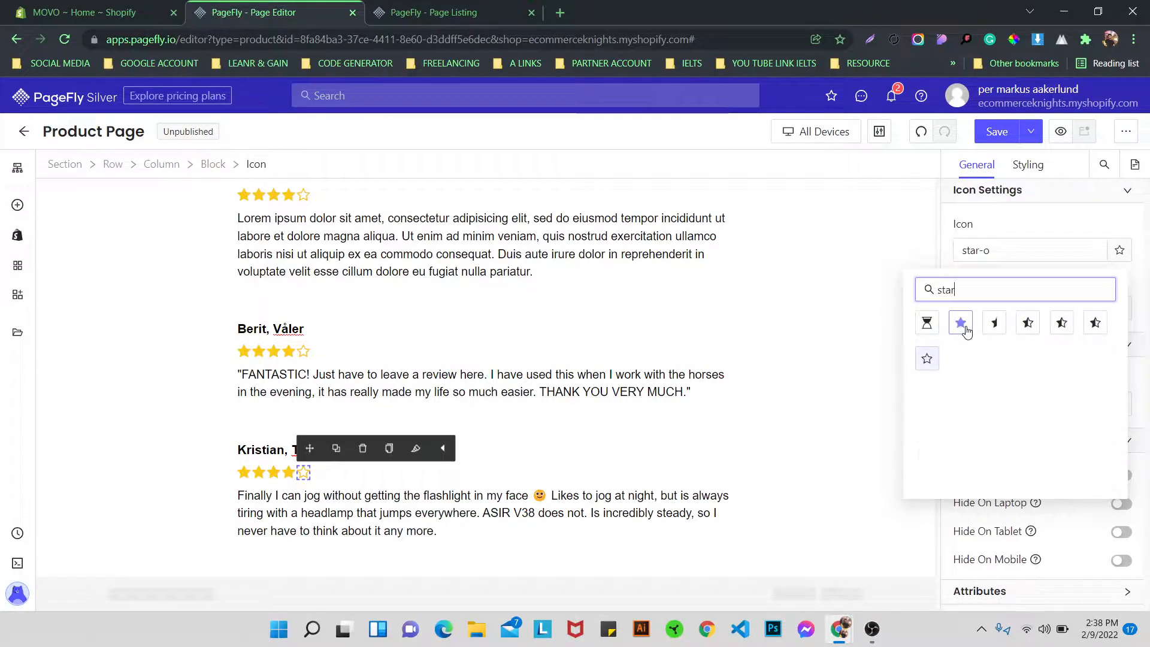
{"action": "left_click", "coordinate": [965, 328]}
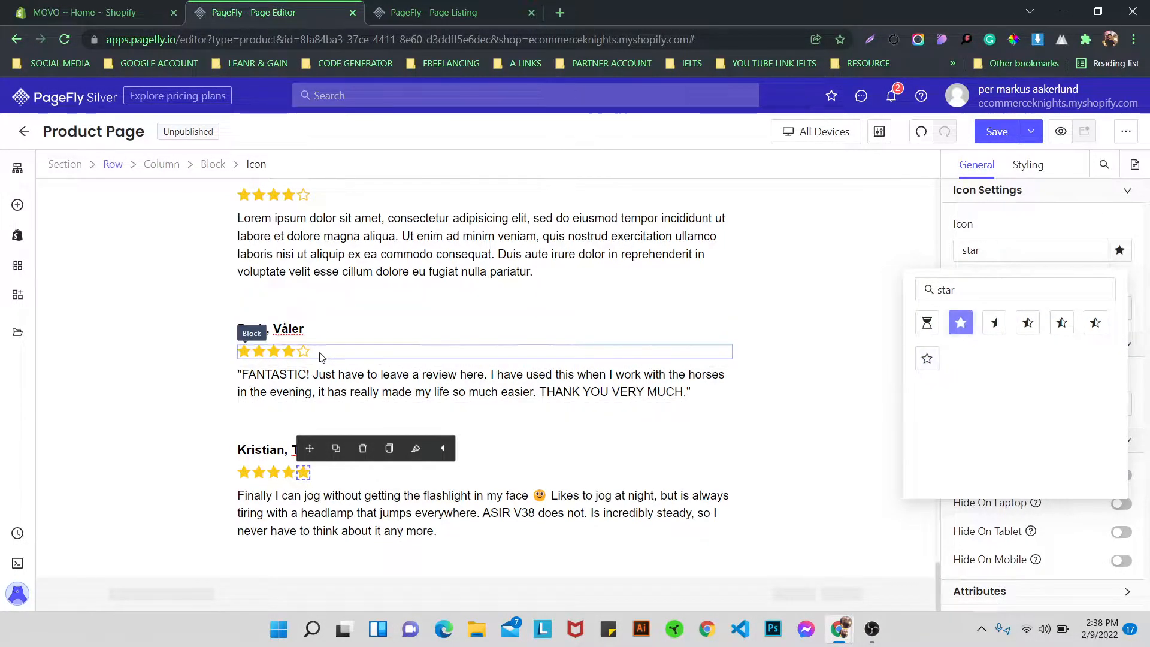
Change the second review's outlined fifth star to the filled "star" icon and save the page
{"action": "left_click", "coordinate": [304, 352]}
{"action": "left_click", "coordinate": [1119, 250]}
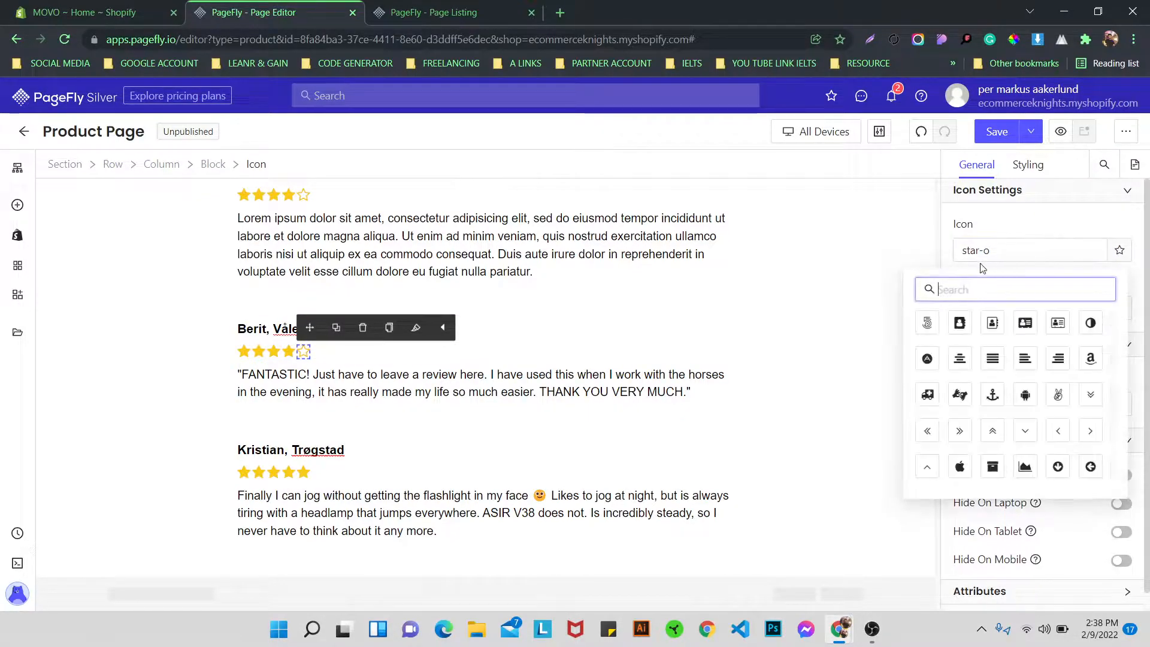
{"action": "type", "text": "star"}
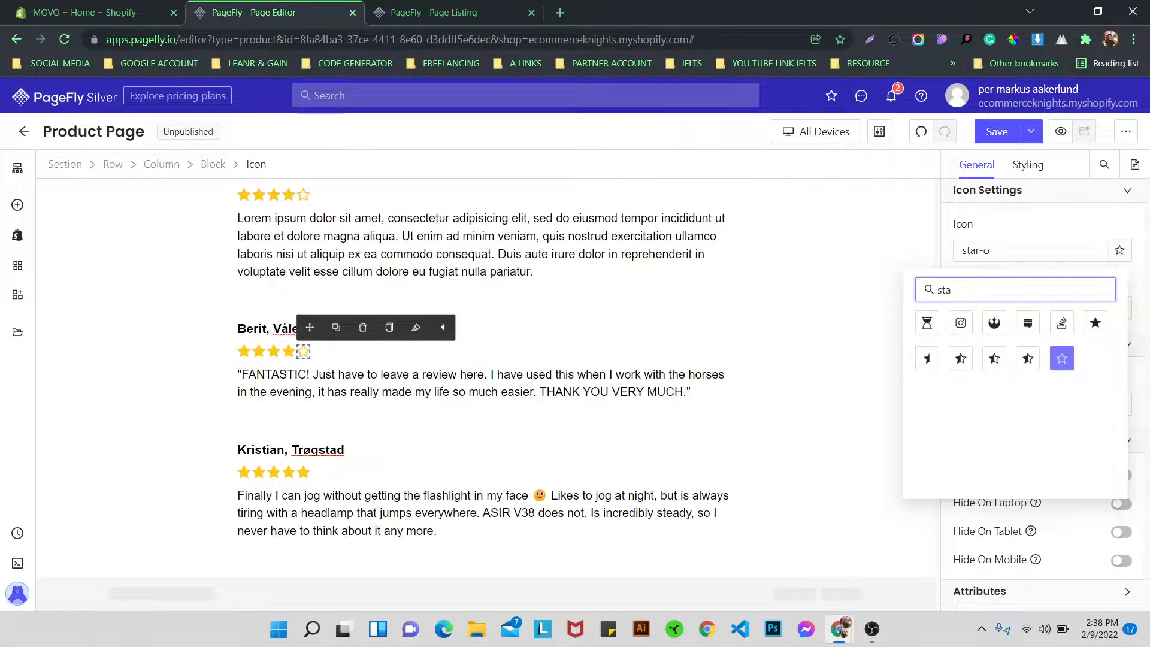
{"action": "left_click", "coordinate": [960, 324]}
{"action": "scroll", "coordinate": [121, 326], "scroll_direction": "up", "scroll_amount": 3}
{"action": "scroll", "coordinate": [118, 326], "scroll_direction": "down", "scroll_amount": 3}
{"action": "left_click", "coordinate": [119, 326]}
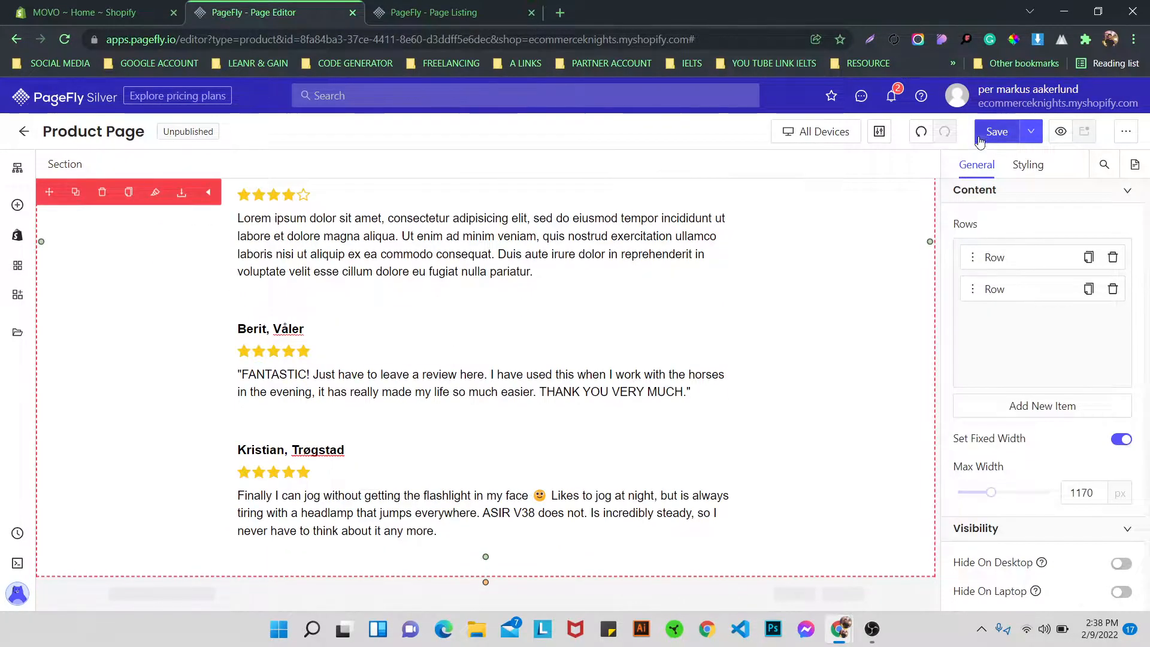
{"action": "left_click", "coordinate": [997, 131]}
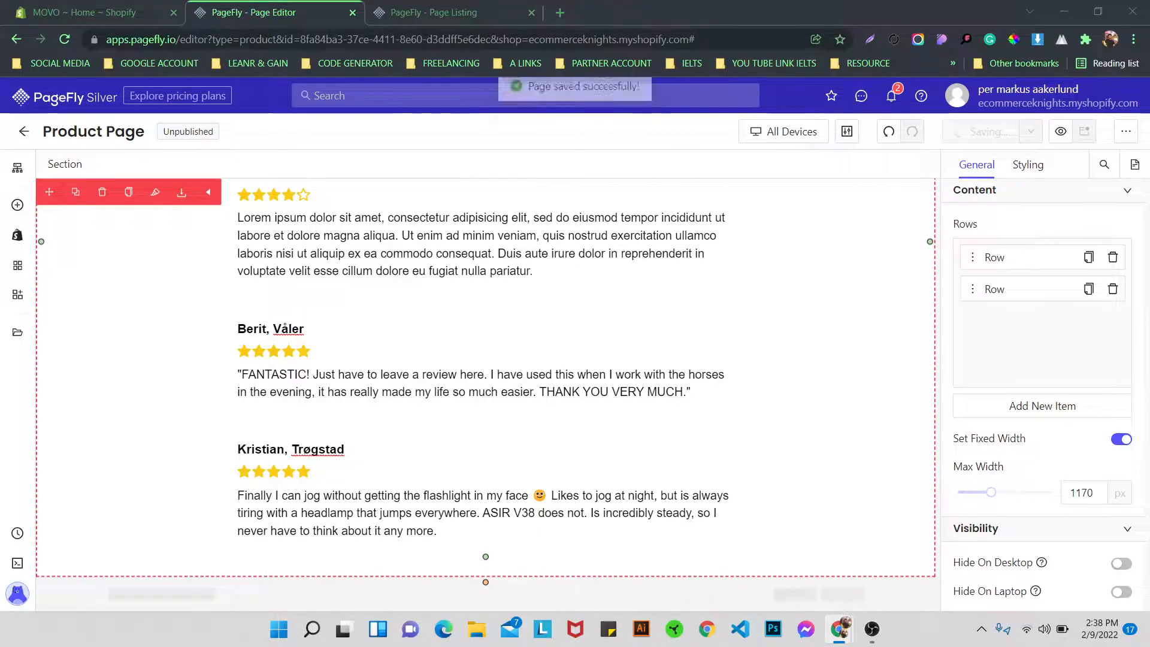
Try to place a duplicate of the limited-stock discount banner section below the product bundles, and undo the duplication
{"action": "scroll", "coordinate": [367, 329], "scroll_direction": "up", "scroll_amount": 10}
{"action": "scroll", "coordinate": [354, 364], "scroll_direction": "up", "scroll_amount": 15}
{"action": "scroll", "coordinate": [330, 394], "scroll_direction": "down", "scroll_amount": 4}
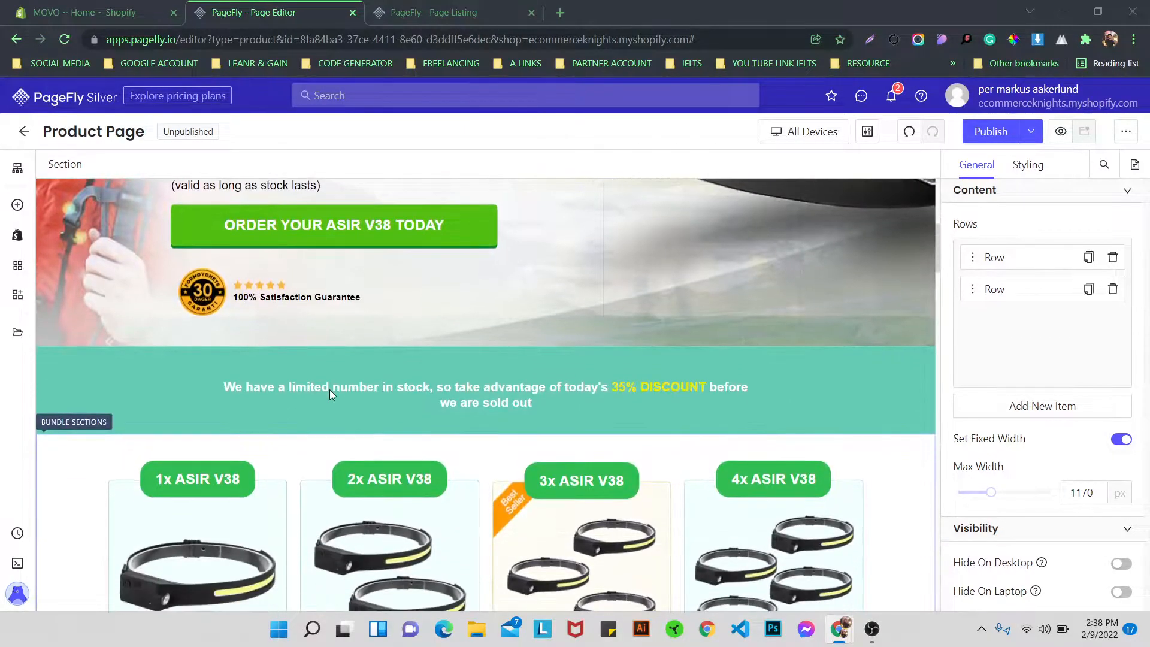
{"action": "left_click", "coordinate": [94, 350]}
{"action": "left_click", "coordinate": [75, 329]}
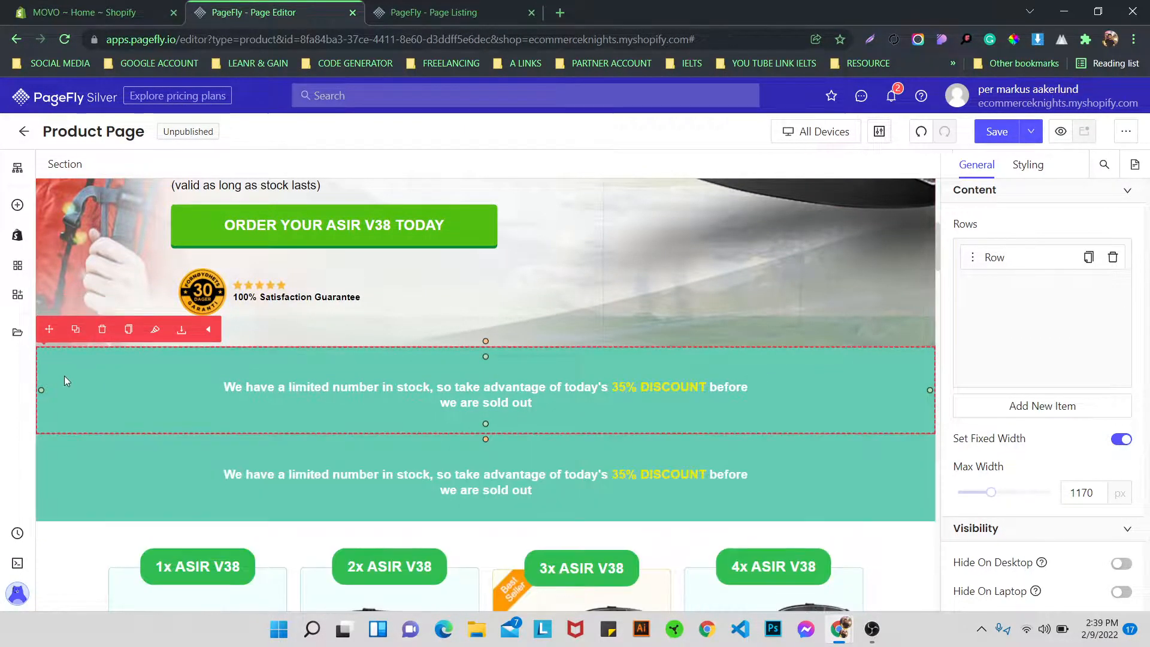
{"action": "scroll", "coordinate": [60, 375], "scroll_direction": "down", "scroll_amount": 3}
{"action": "left_click", "coordinate": [48, 266]}
{"action": "scroll", "coordinate": [53, 260], "scroll_direction": "down", "scroll_amount": 1}
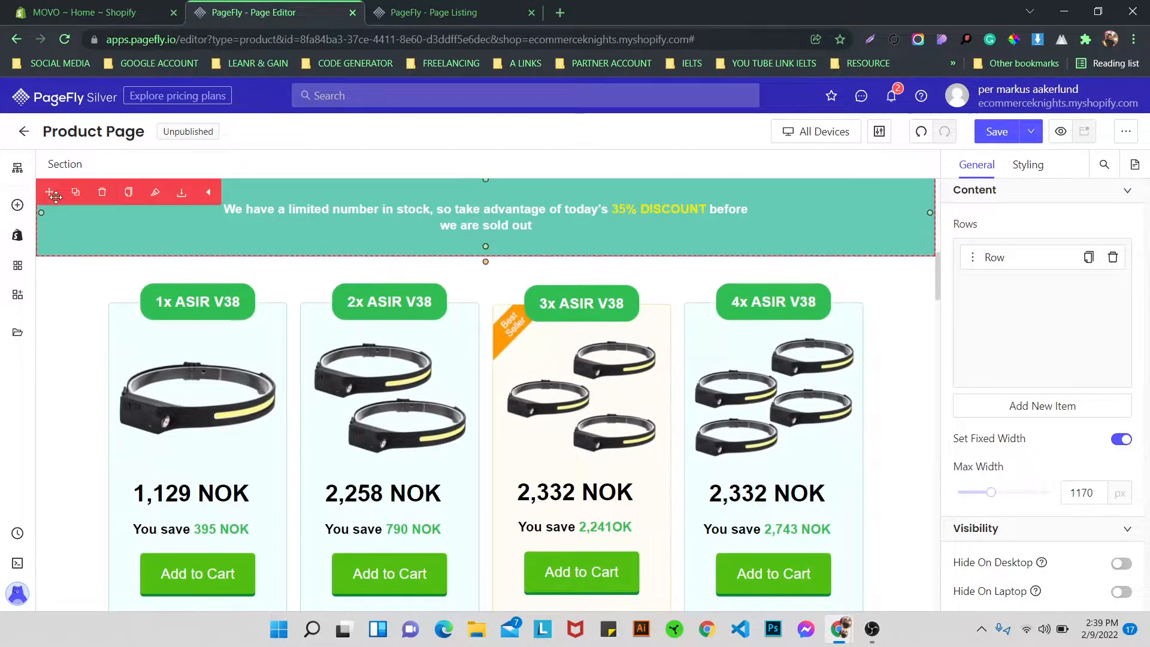
{"action": "left_click_drag", "start_coordinate": [51, 193], "coordinate": [199, 598]}
{"action": "key", "text": "ctrl+d"}
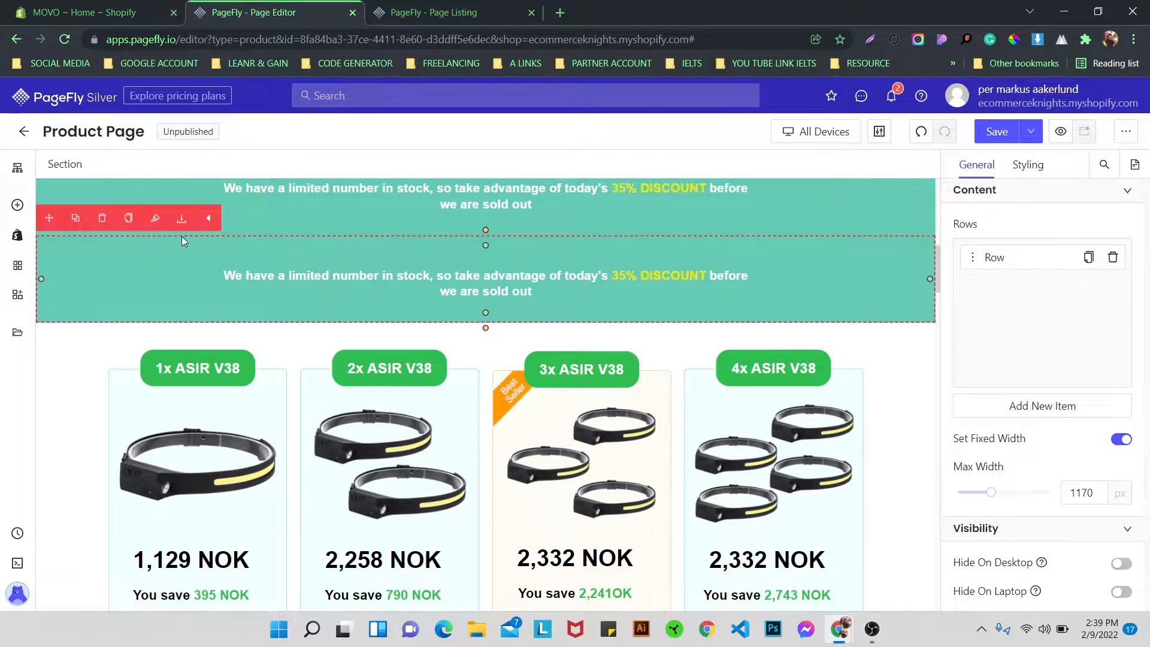
{"action": "left_click", "coordinate": [921, 131]}
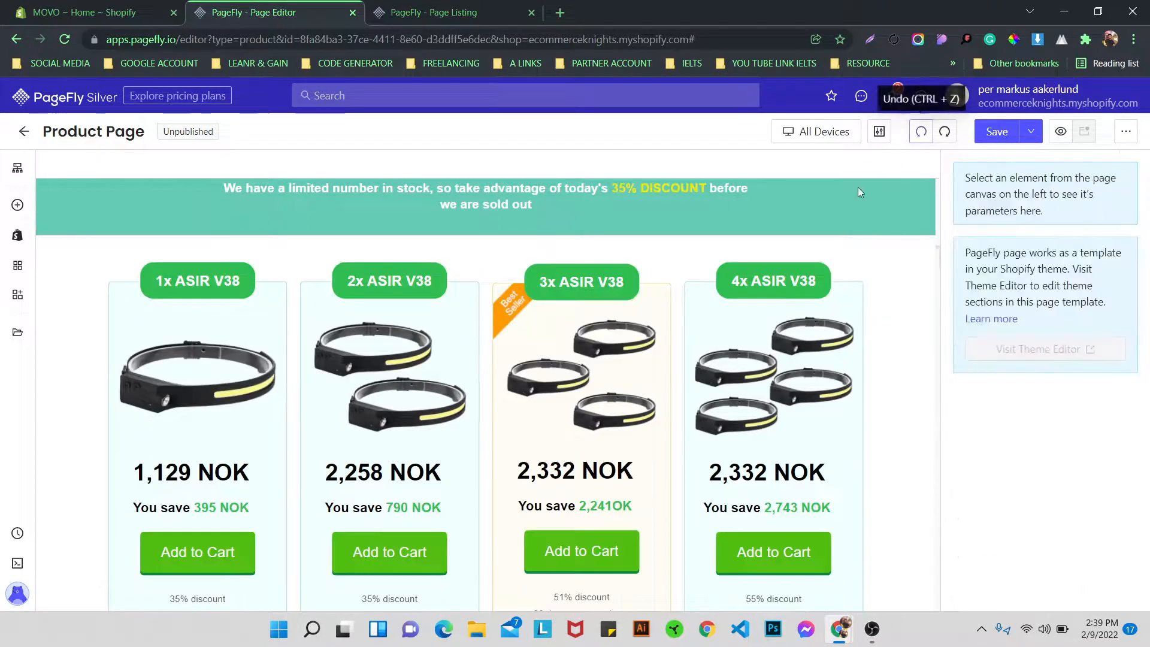
Save the page and look through its sections from the reviews back up to the hero
{"action": "left_click", "coordinate": [996, 131]}
{"action": "scroll", "coordinate": [611, 309], "scroll_direction": "down", "scroll_amount": 10}
{"action": "scroll", "coordinate": [612, 310], "scroll_direction": "down", "scroll_amount": 15}
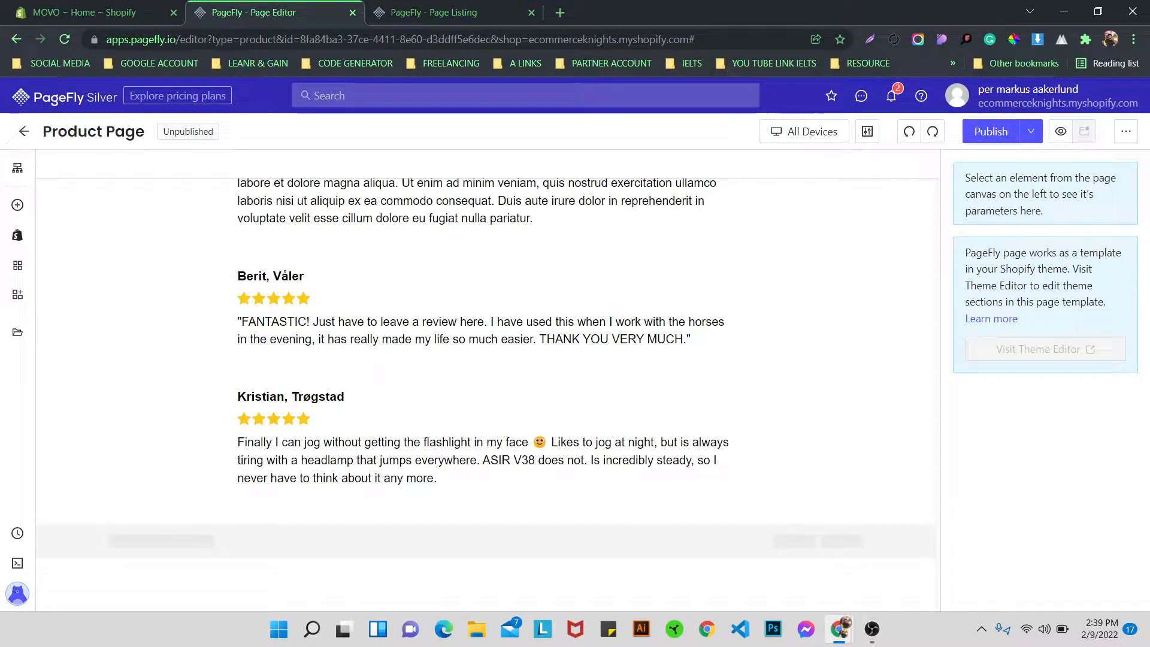
{"action": "scroll", "coordinate": [519, 211], "scroll_direction": "up", "scroll_amount": 6}
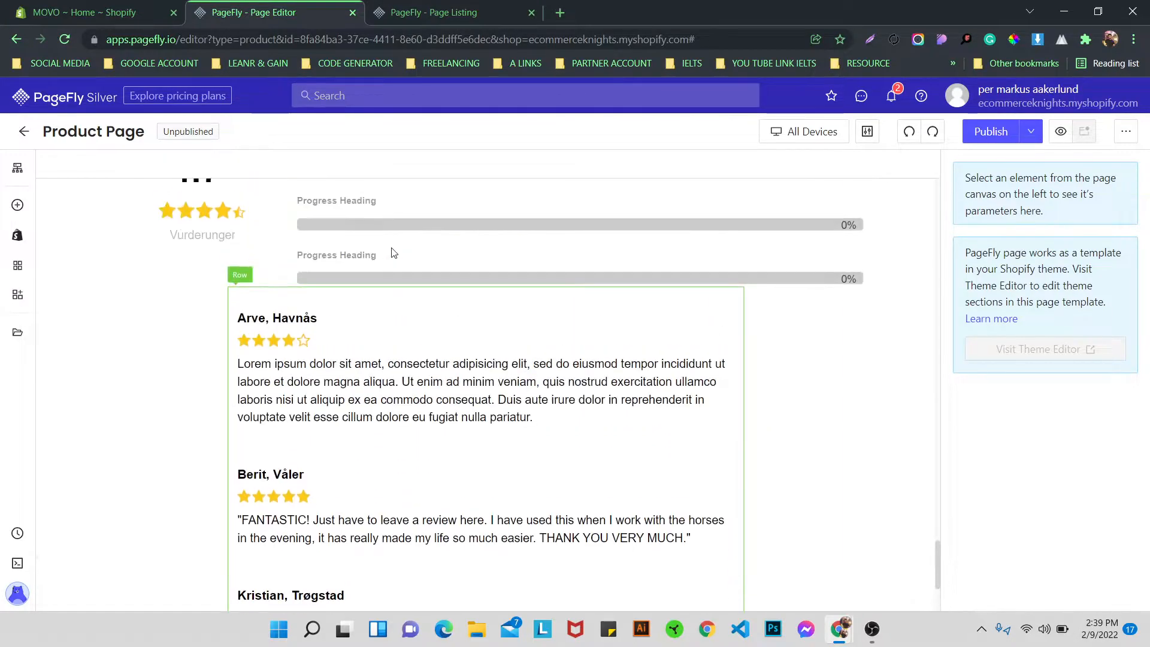
{"action": "scroll", "coordinate": [387, 256], "scroll_direction": "up", "scroll_amount": 15}
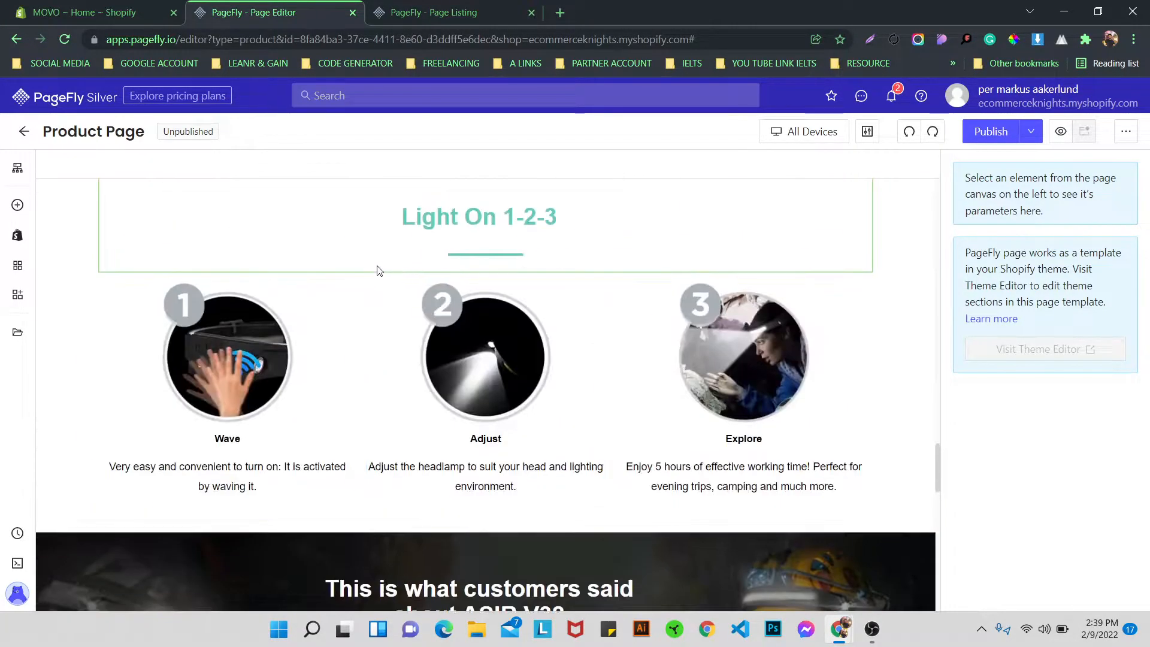
{"action": "scroll", "coordinate": [362, 290], "scroll_direction": "up", "scroll_amount": 15}
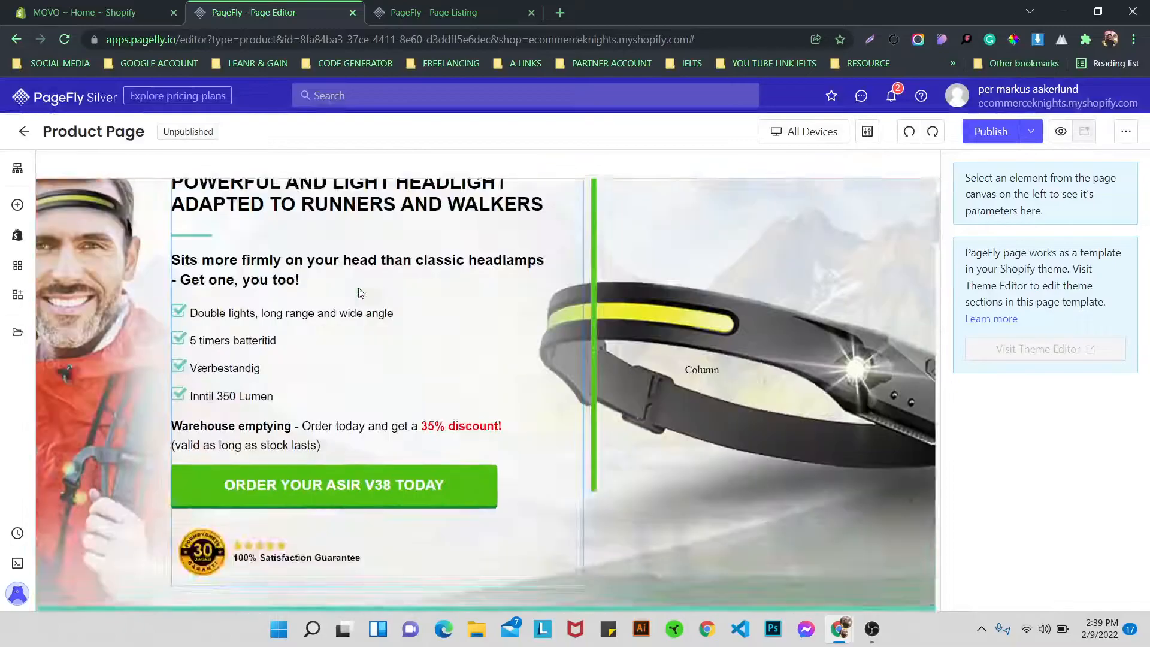
Try to save the headlight hero section to the section library
{"action": "left_click", "coordinate": [65, 279]}
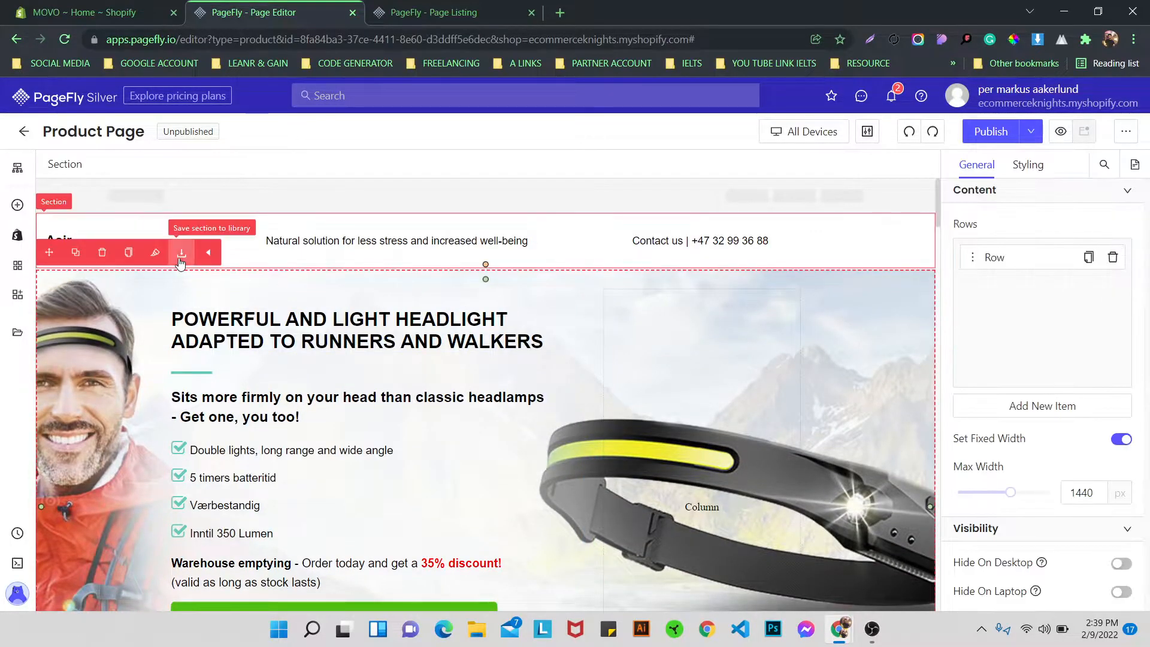
{"action": "left_click", "coordinate": [181, 252]}
{"action": "left_click", "coordinate": [777, 277]}
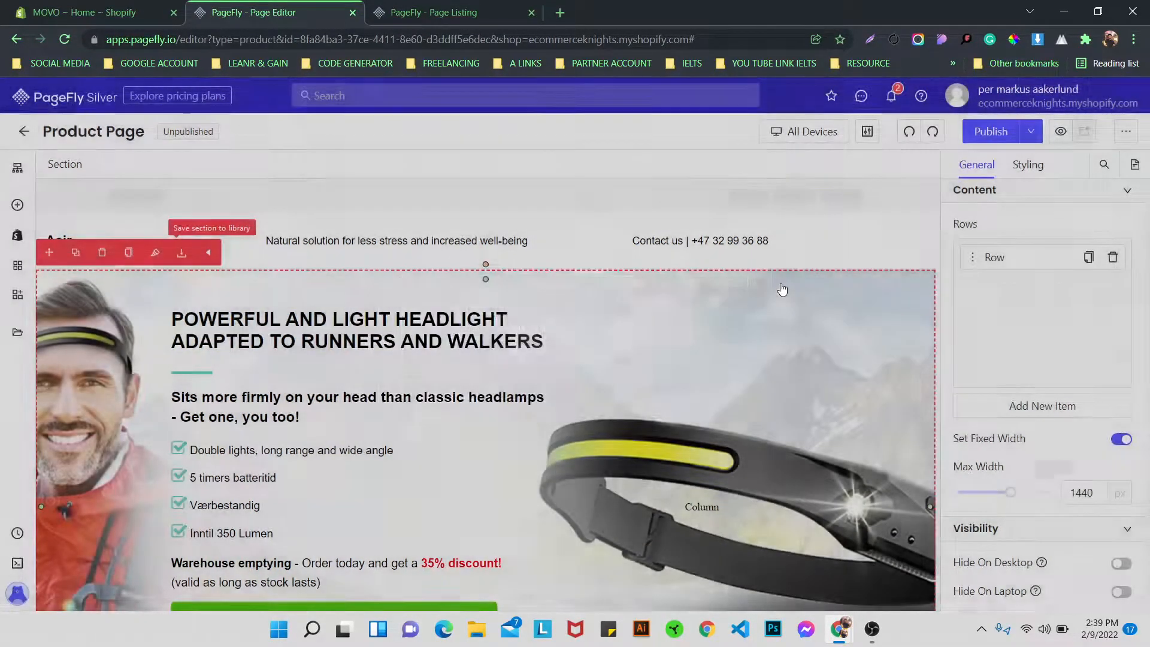
Delete the saved section "Table comparisson" from the section library
{"action": "left_click", "coordinate": [18, 333]}
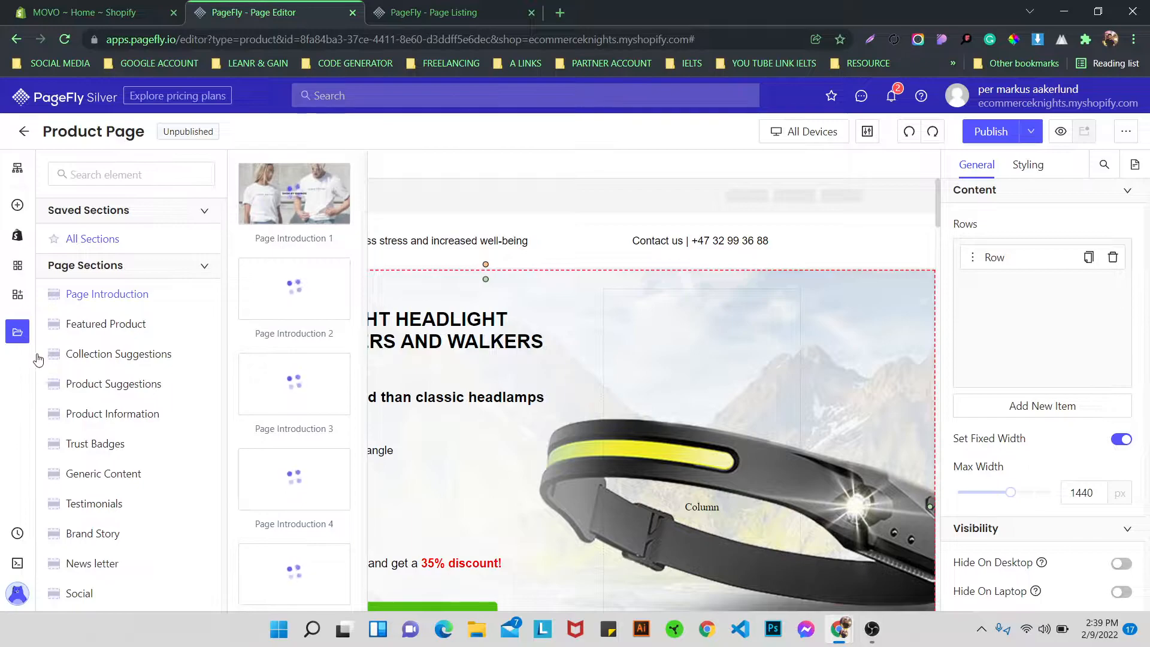
{"action": "left_click", "coordinate": [180, 239]}
{"action": "scroll", "coordinate": [305, 269], "scroll_direction": "down", "scroll_amount": 3}
{"action": "scroll", "coordinate": [306, 271], "scroll_direction": "down", "scroll_amount": 2}
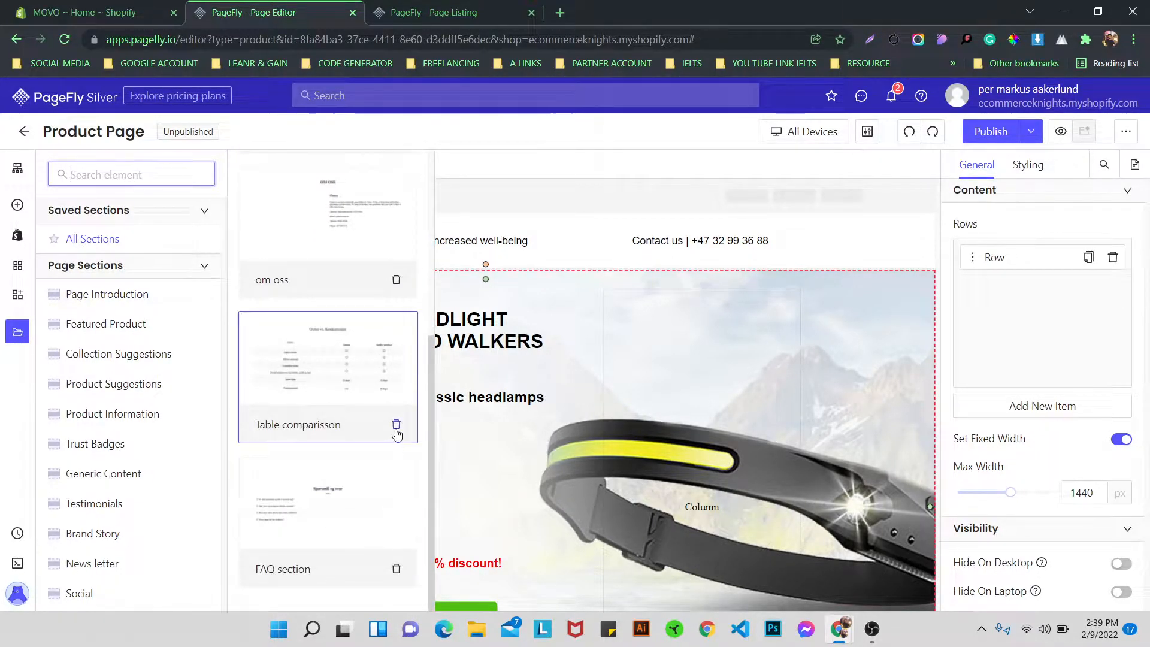
{"action": "left_click", "coordinate": [396, 425]}
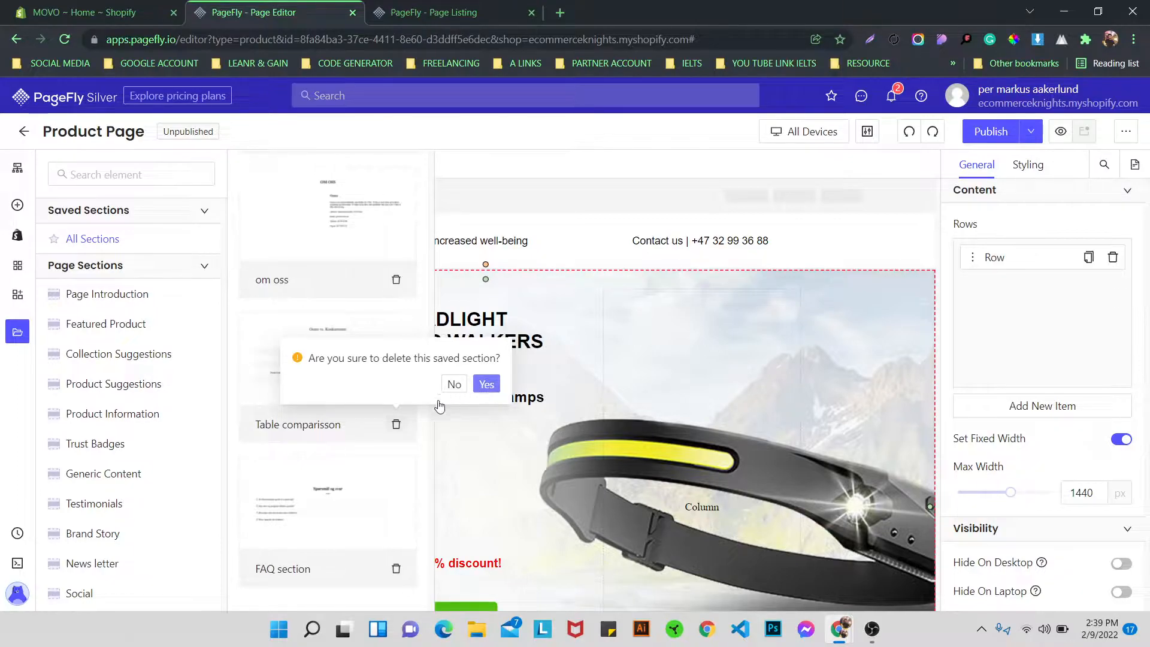
{"action": "left_click", "coordinate": [486, 384]}
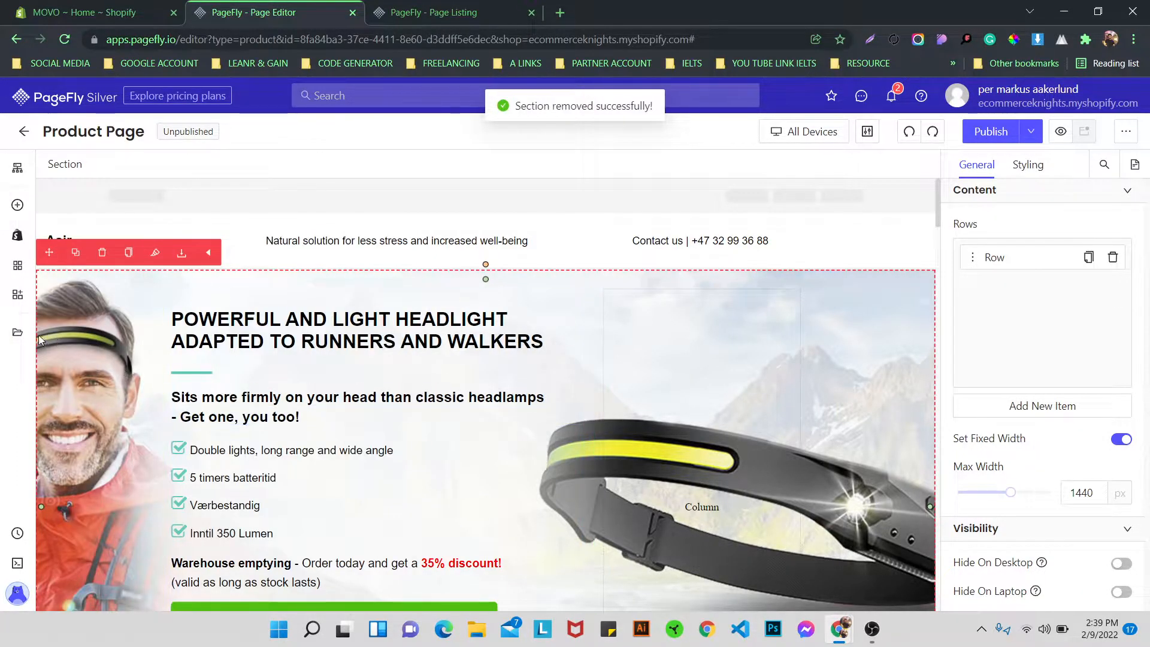
Delete the saved section "om oss" from the section library
{"action": "left_click", "coordinate": [18, 331]}
{"action": "scroll", "coordinate": [371, 461], "scroll_direction": "down", "scroll_amount": 2}
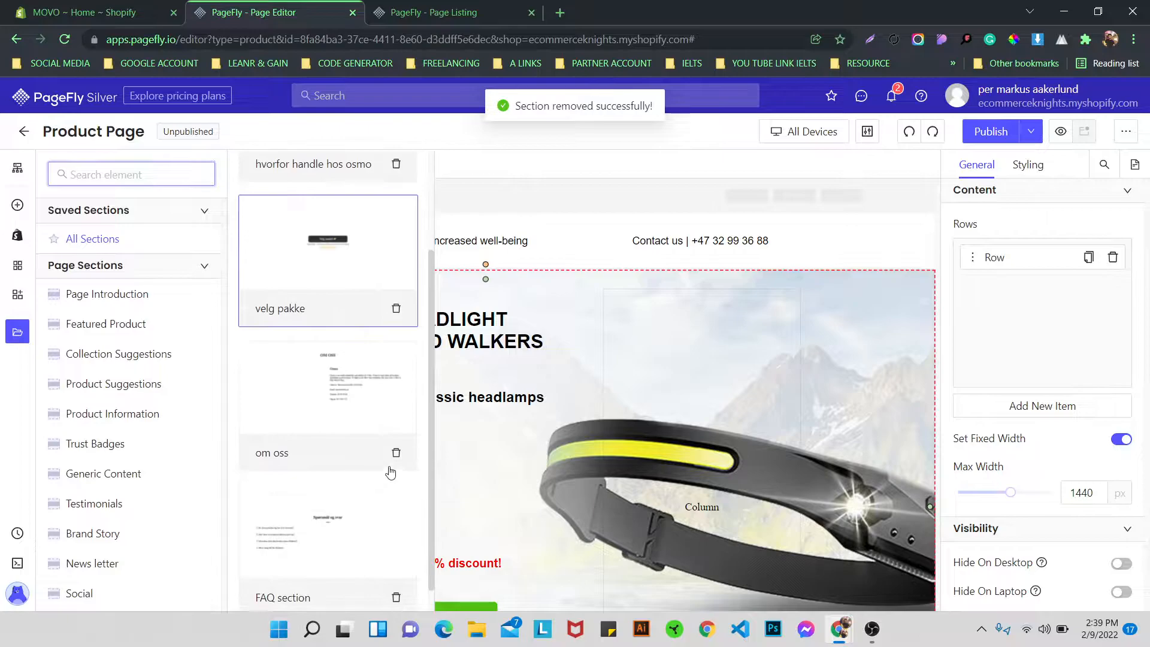
{"action": "left_click", "coordinate": [396, 459]}
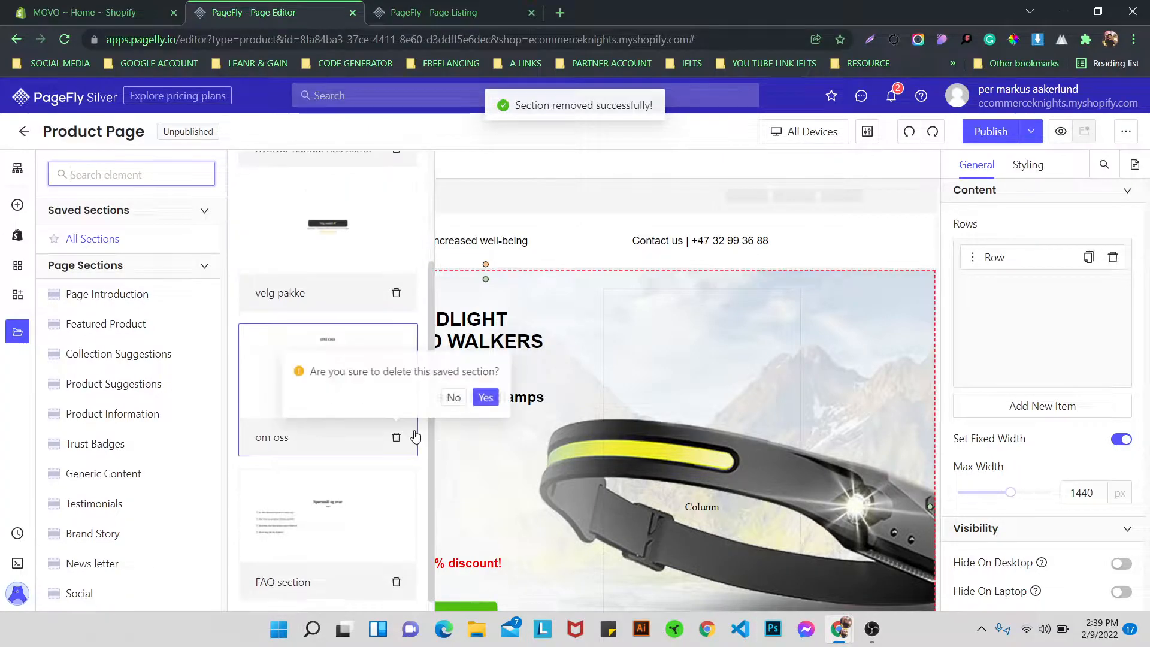
{"action": "left_click", "coordinate": [483, 399]}
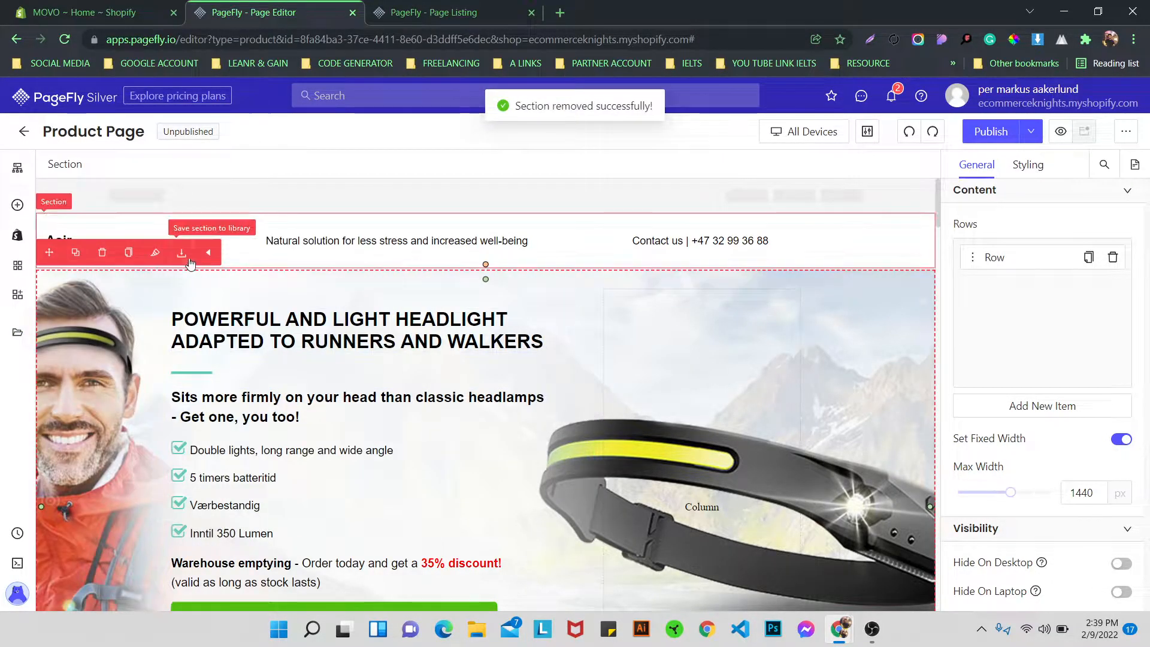
Try to save the headlight hero section to the section library, and reload the page editor
{"action": "left_click", "coordinate": [188, 257]}
{"action": "left_click", "coordinate": [778, 276]}
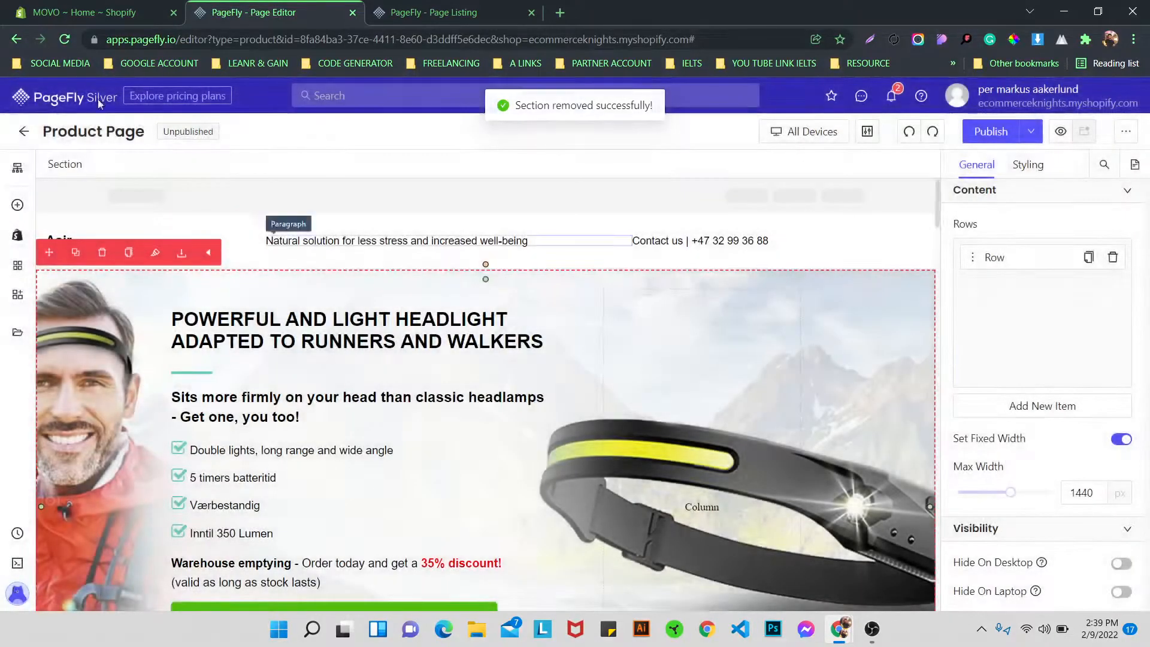
{"action": "left_click", "coordinate": [71, 39]}
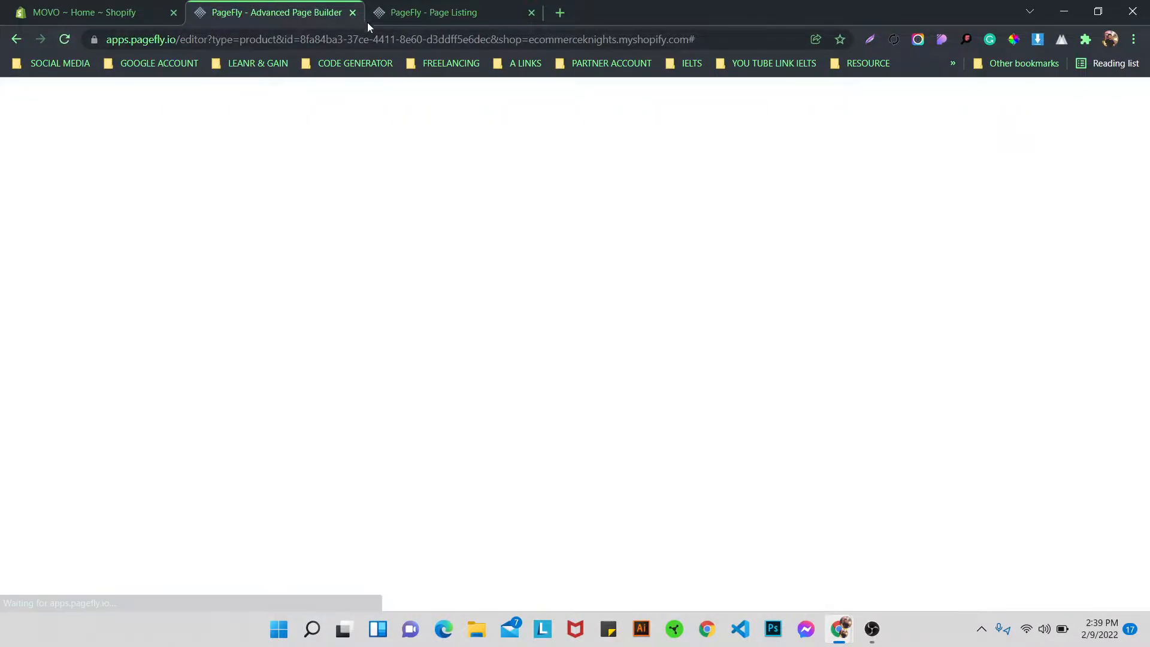
{"action": "left_click", "coordinate": [402, 15]}
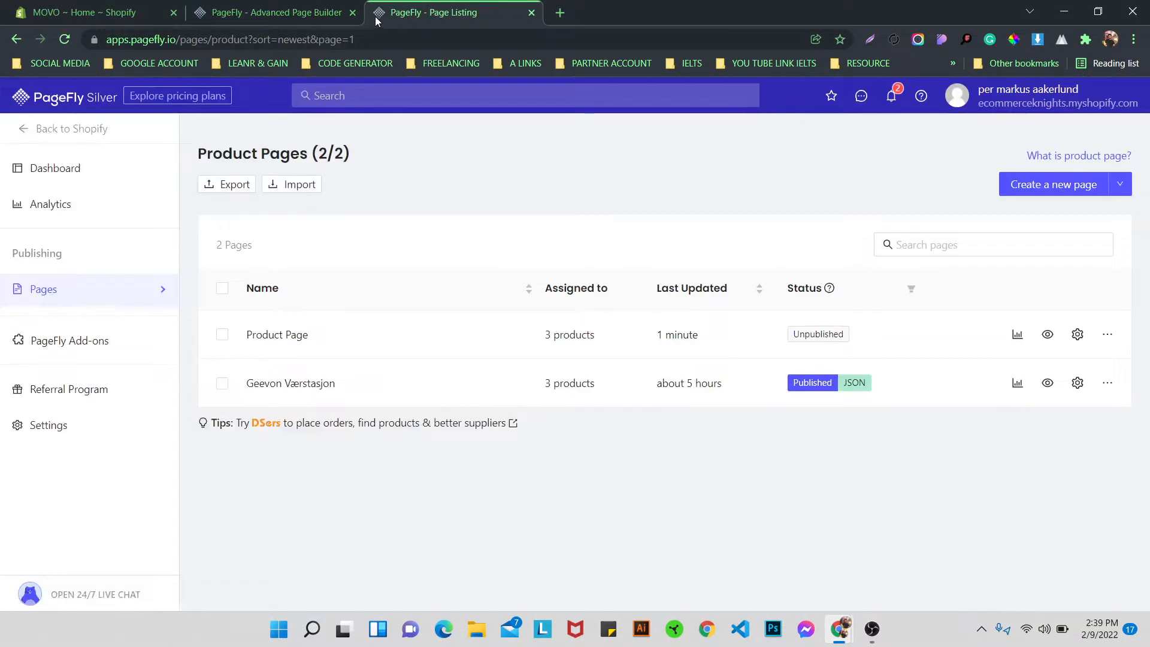
{"action": "left_click", "coordinate": [310, 21]}
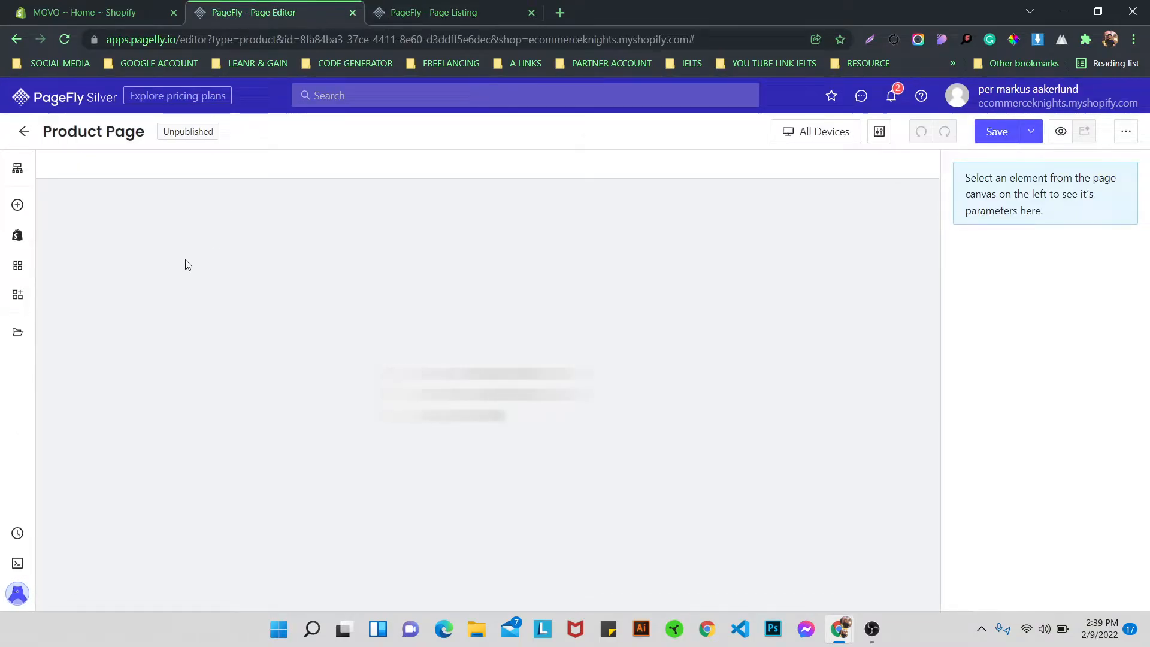
Save the headlight hero section to the section library as "Section 01"
{"action": "left_click", "coordinate": [102, 293]}
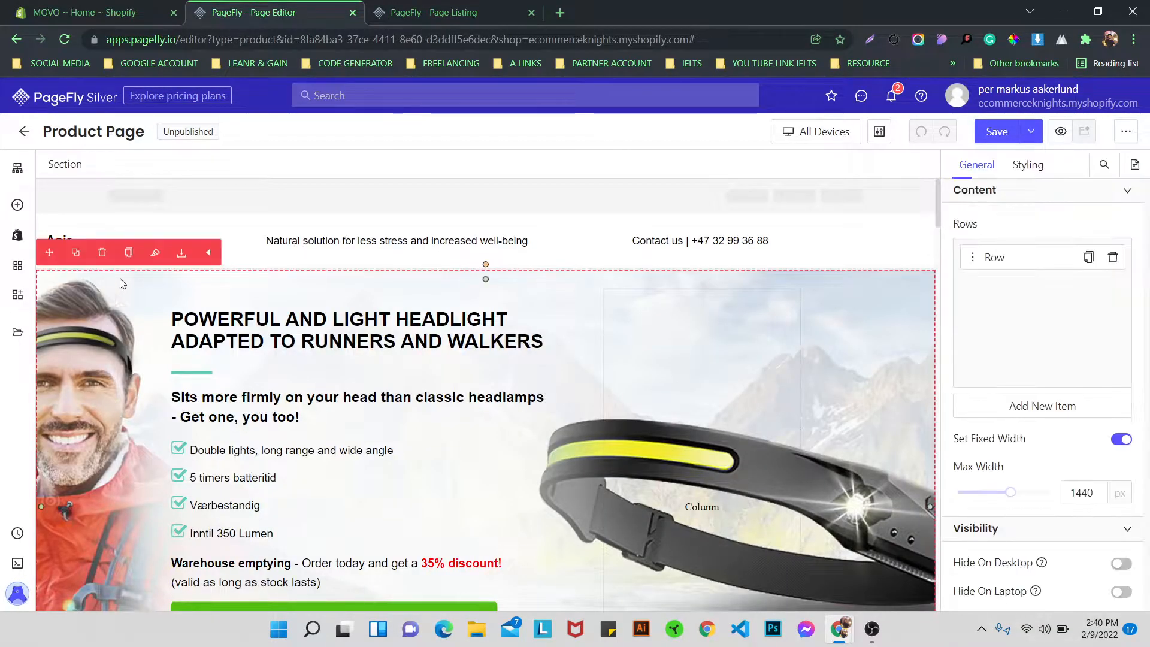
{"action": "left_click", "coordinate": [180, 254]}
{"action": "left_click", "coordinate": [460, 360]}
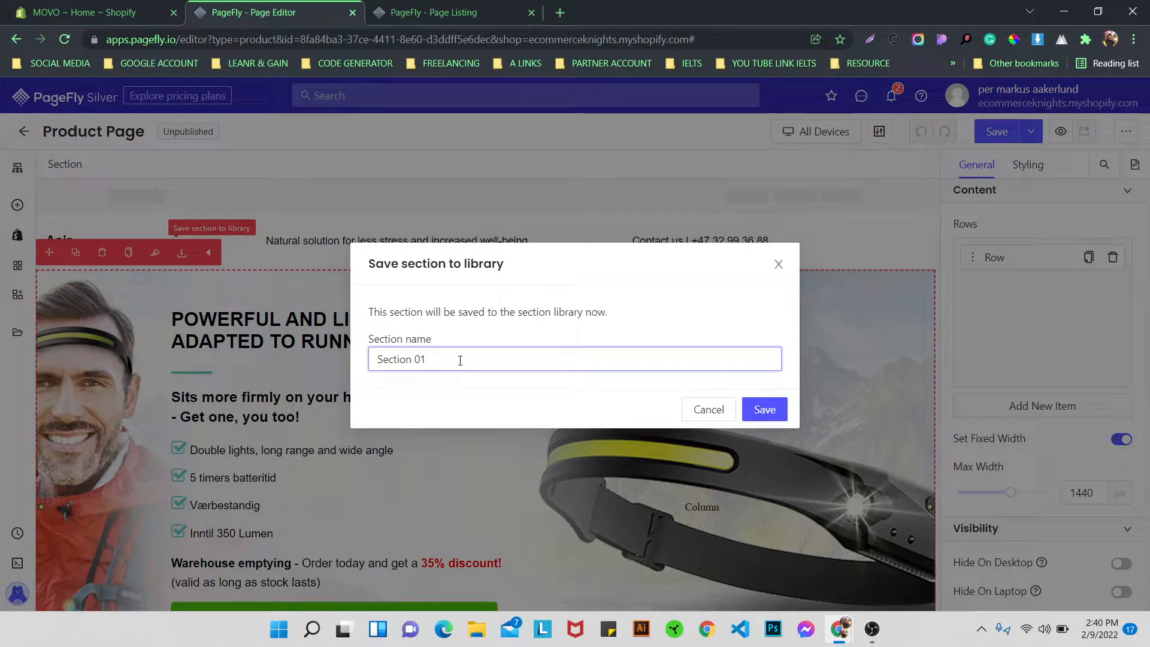
{"action": "left_click", "coordinate": [752, 405]}
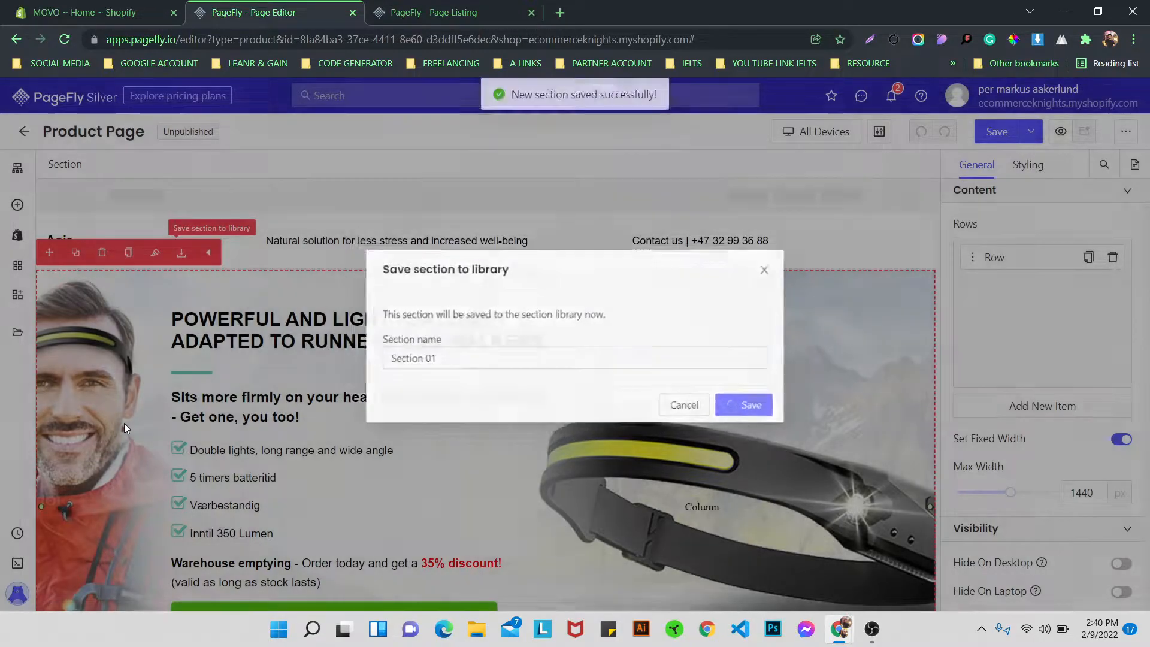
Save the green limited-stock discount banner section to the section library as "Section 02"
{"action": "scroll", "coordinate": [124, 423], "scroll_direction": "down", "scroll_amount": 6}
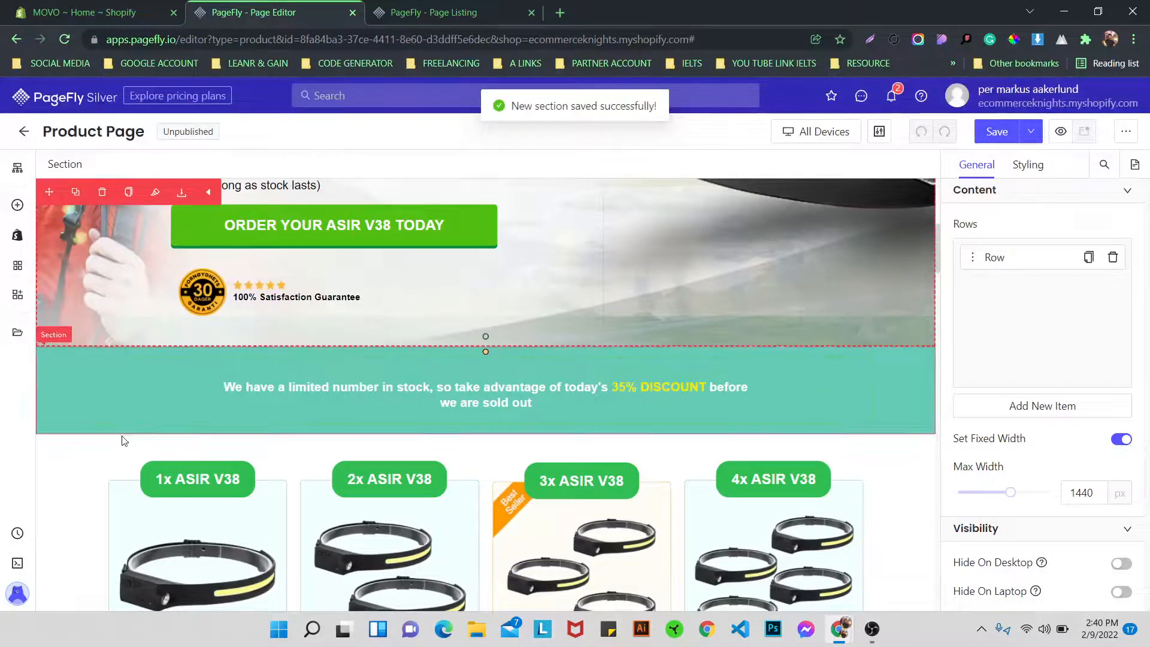
{"action": "left_click", "coordinate": [66, 371]}
{"action": "left_click", "coordinate": [181, 328]}
{"action": "left_click", "coordinate": [450, 361]}
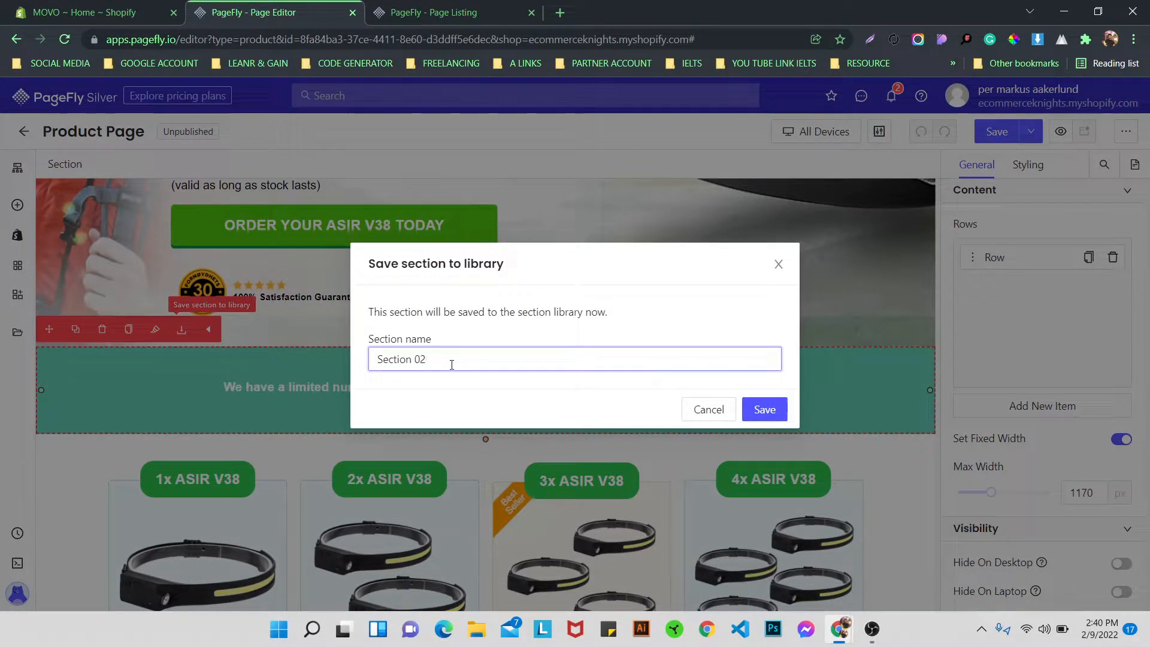
{"action": "left_click", "coordinate": [759, 409]}
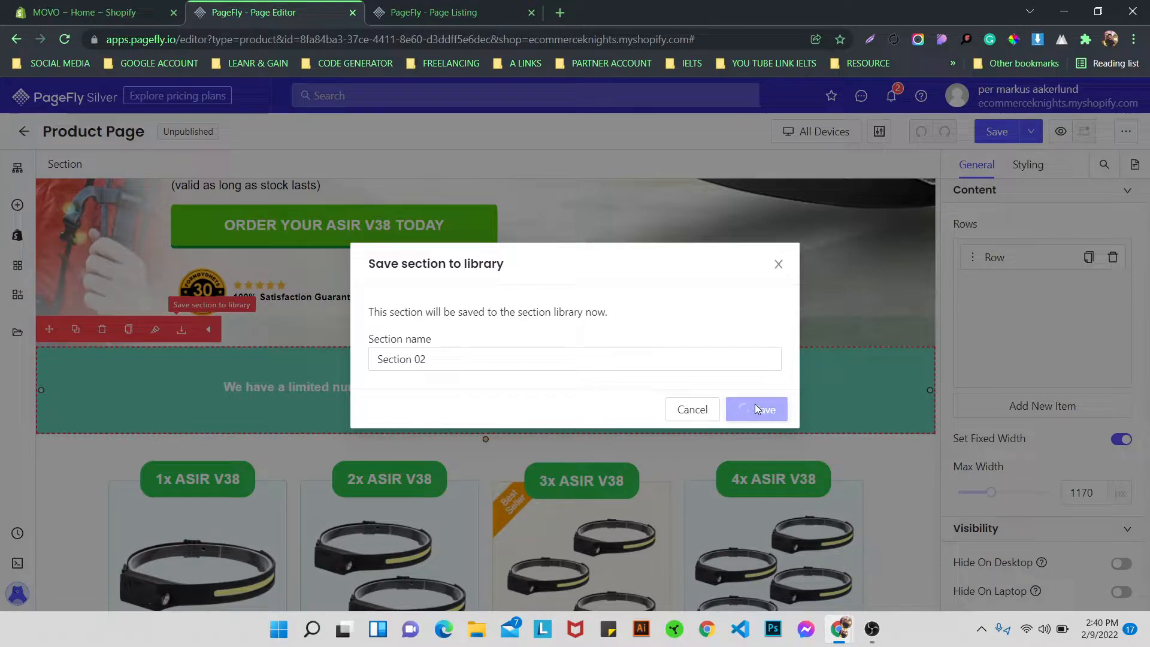
{"action": "key", "text": "XF86MonBrightnessUp"}
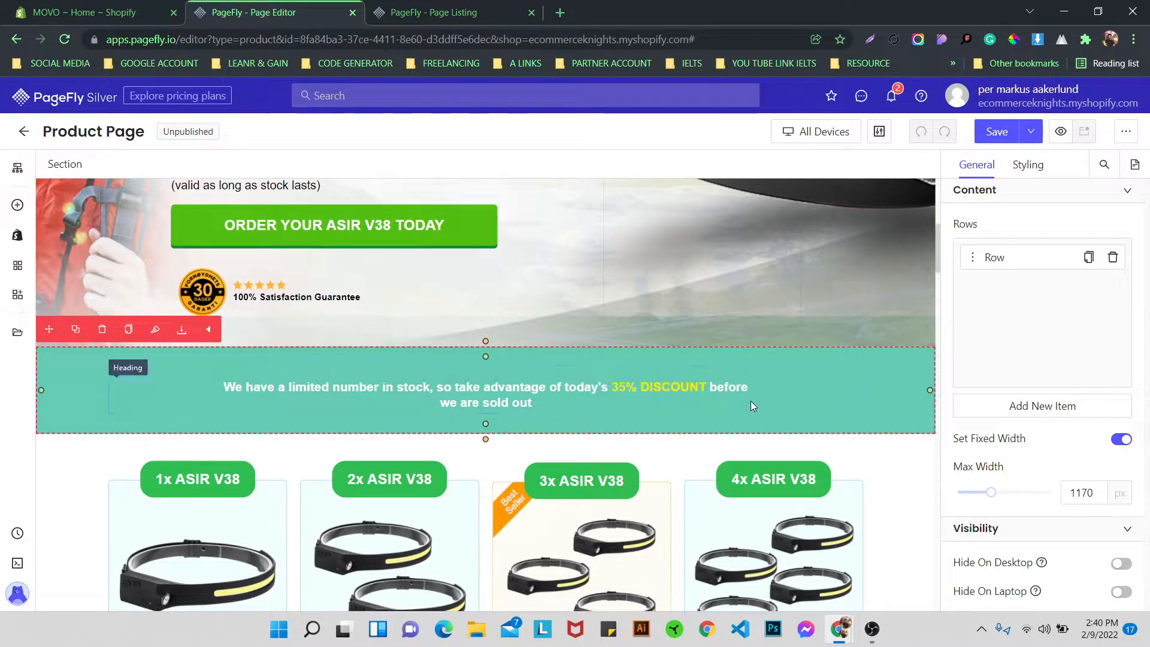
Reload the product page's editor and check the page listing in the meantime
{"action": "scroll", "coordinate": [750, 401], "scroll_direction": "down", "scroll_amount": 3}
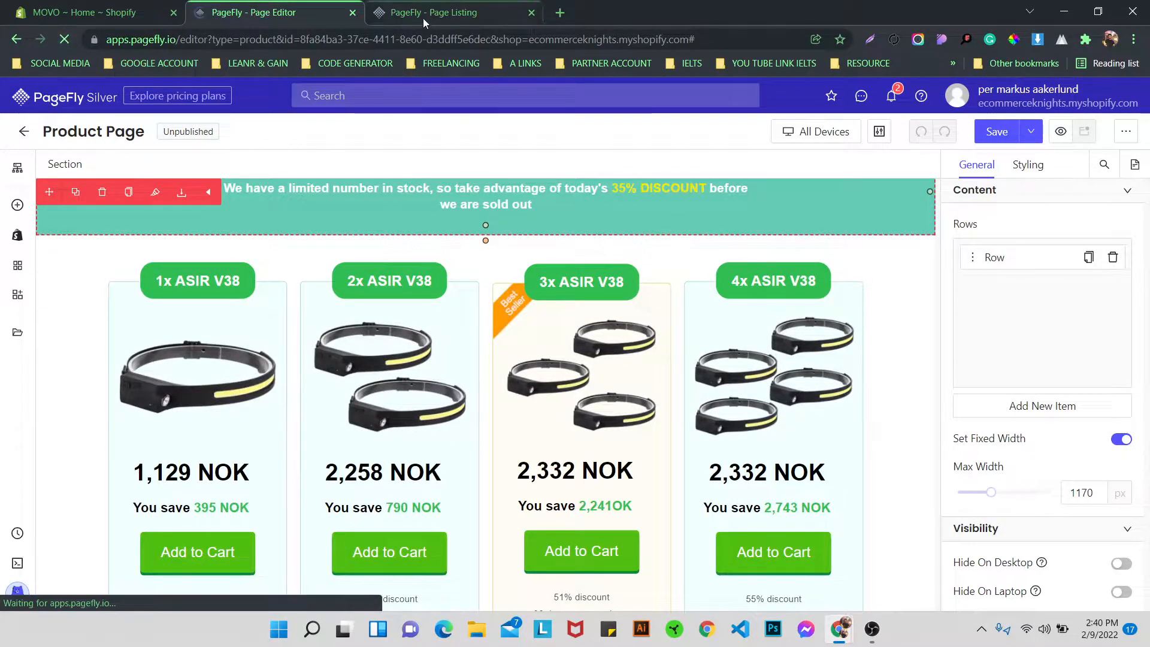
{"action": "left_click", "coordinate": [423, 18]}
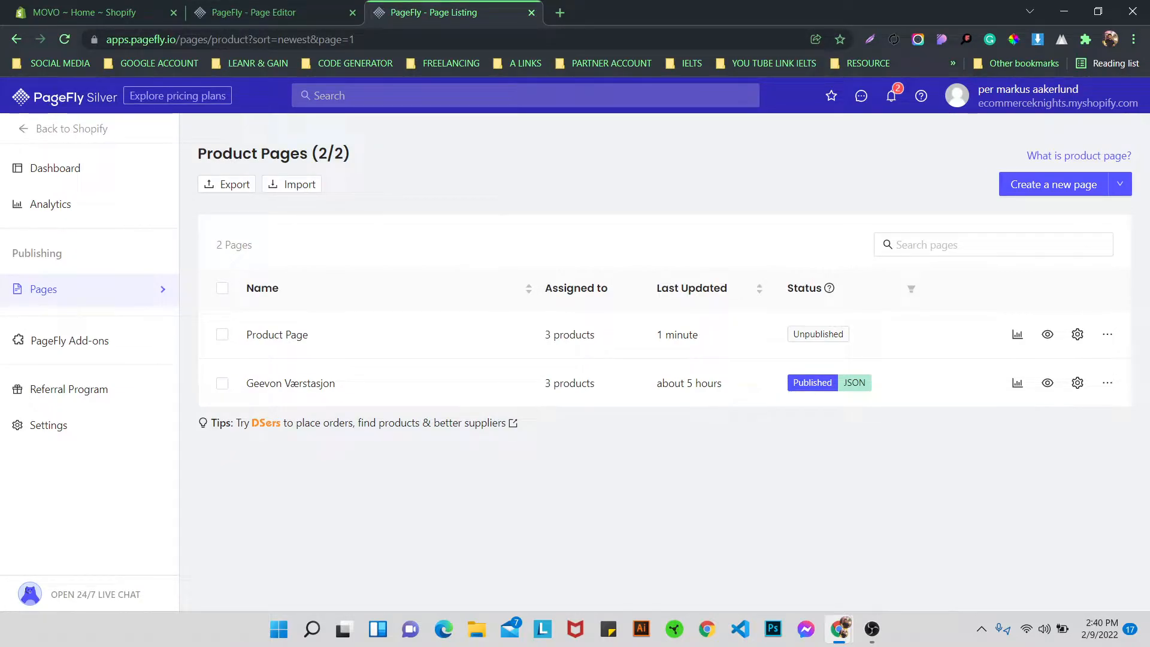
{"action": "left_click", "coordinate": [262, 30]}
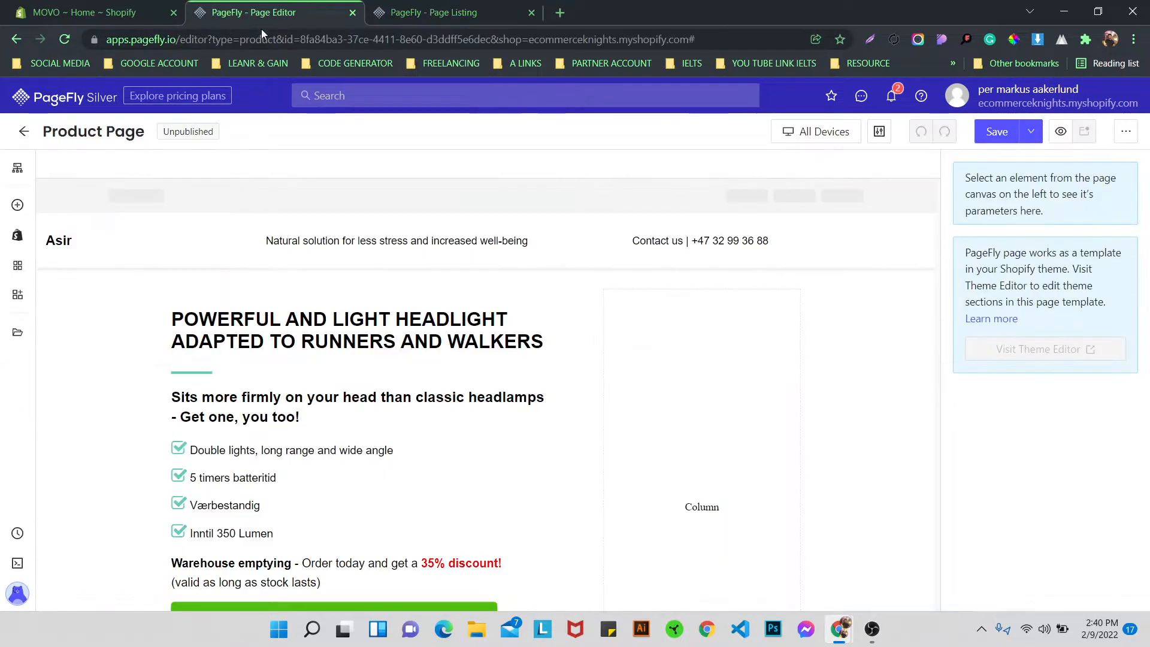
Insert the saved discount banner "Section 02" at the end of the page, below the last customer review
{"action": "scroll", "coordinate": [508, 278], "scroll_direction": "down", "scroll_amount": 20}
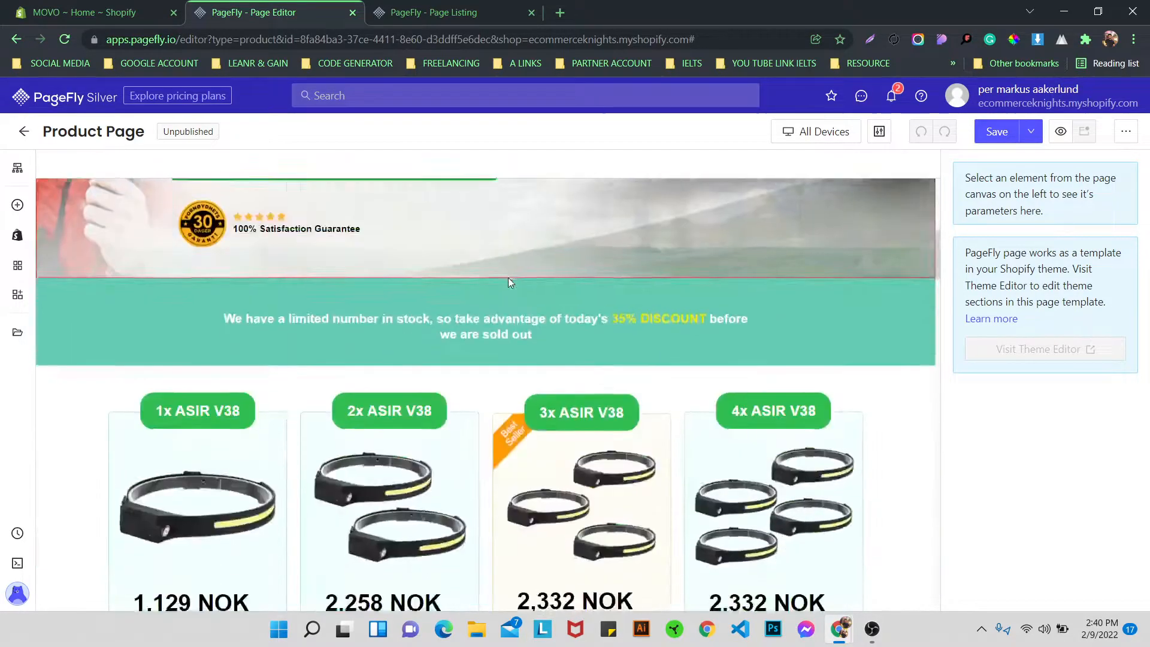
{"action": "scroll", "coordinate": [503, 283], "scroll_direction": "down", "scroll_amount": 20}
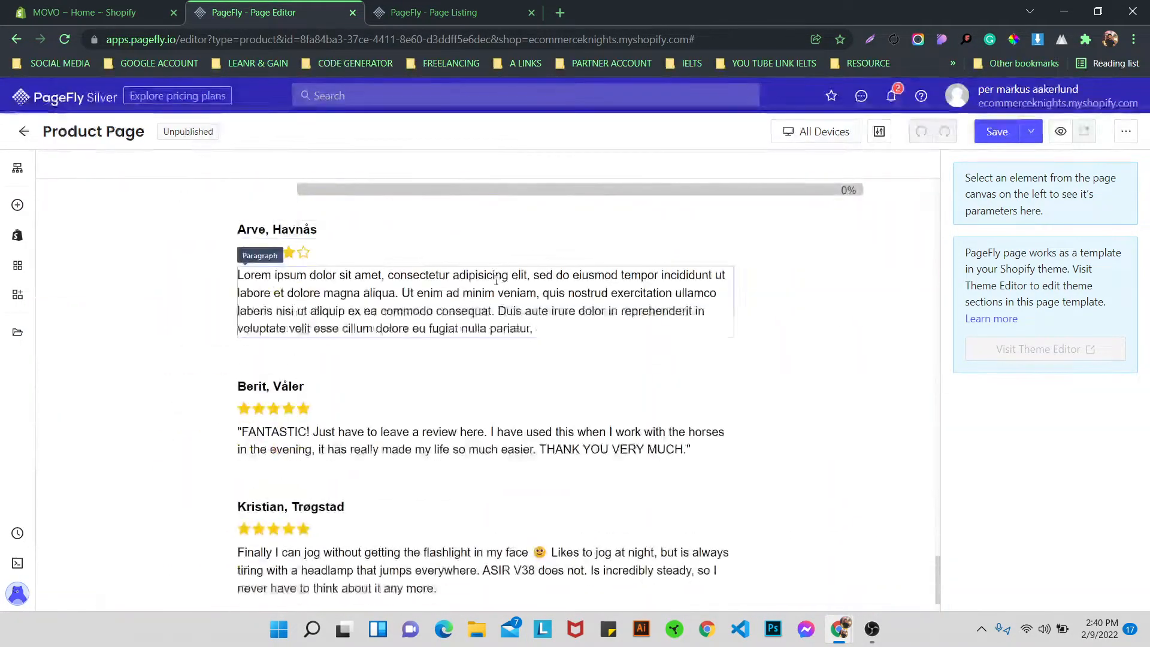
{"action": "left_click", "coordinate": [17, 331]}
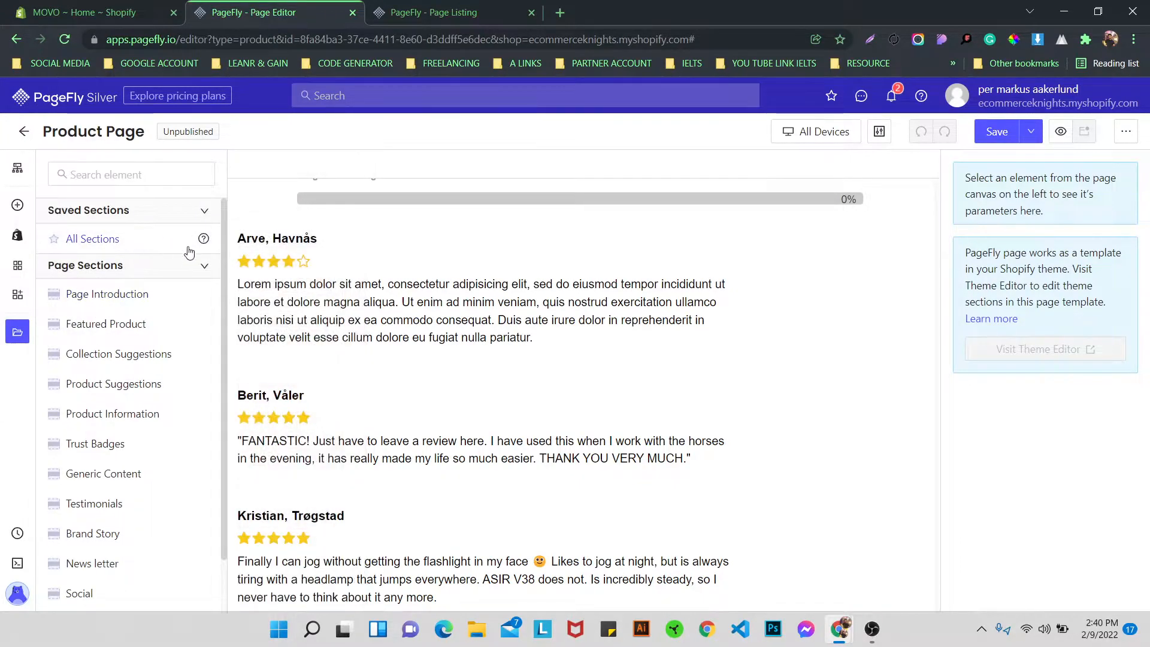
{"action": "mouse_move", "coordinate": [179, 245]}
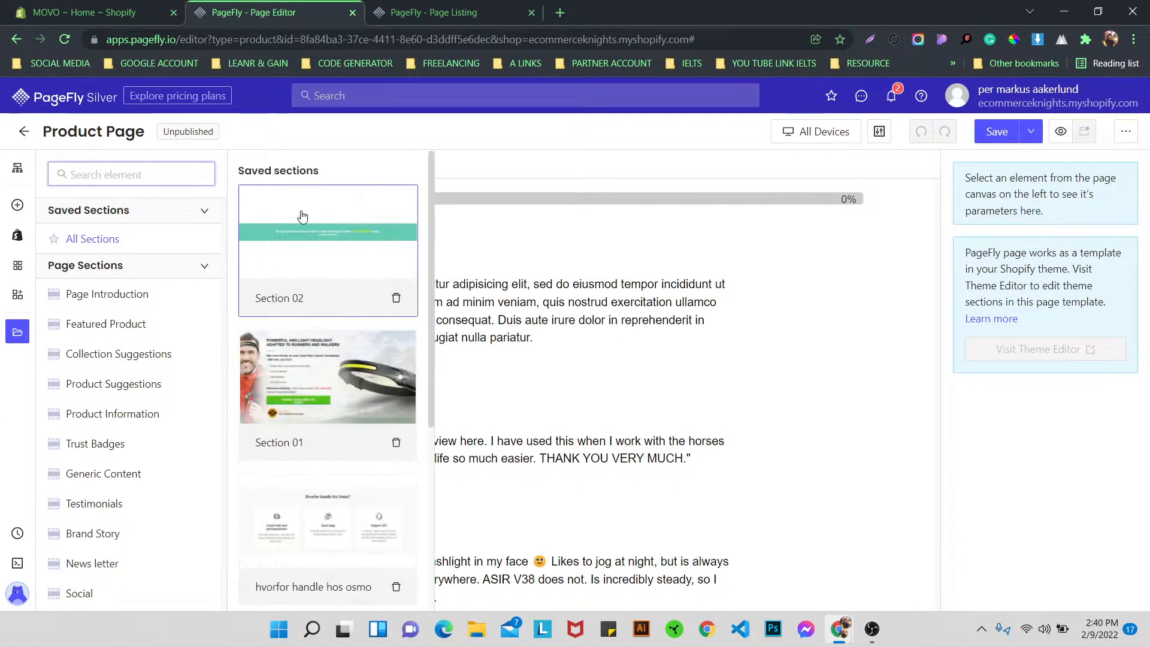
{"action": "left_click_drag", "start_coordinate": [353, 321], "coordinate": [149, 503]}
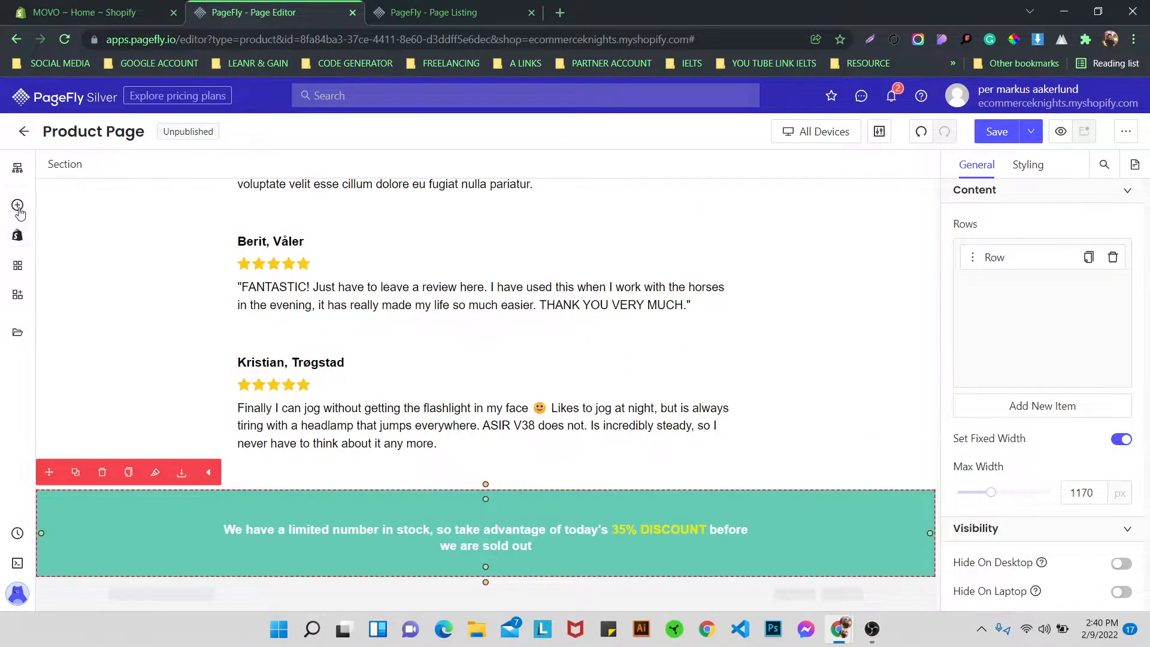
Insert the saved hero "Section 01" below the discount banner at the end of the page
{"action": "left_click", "coordinate": [17, 206]}
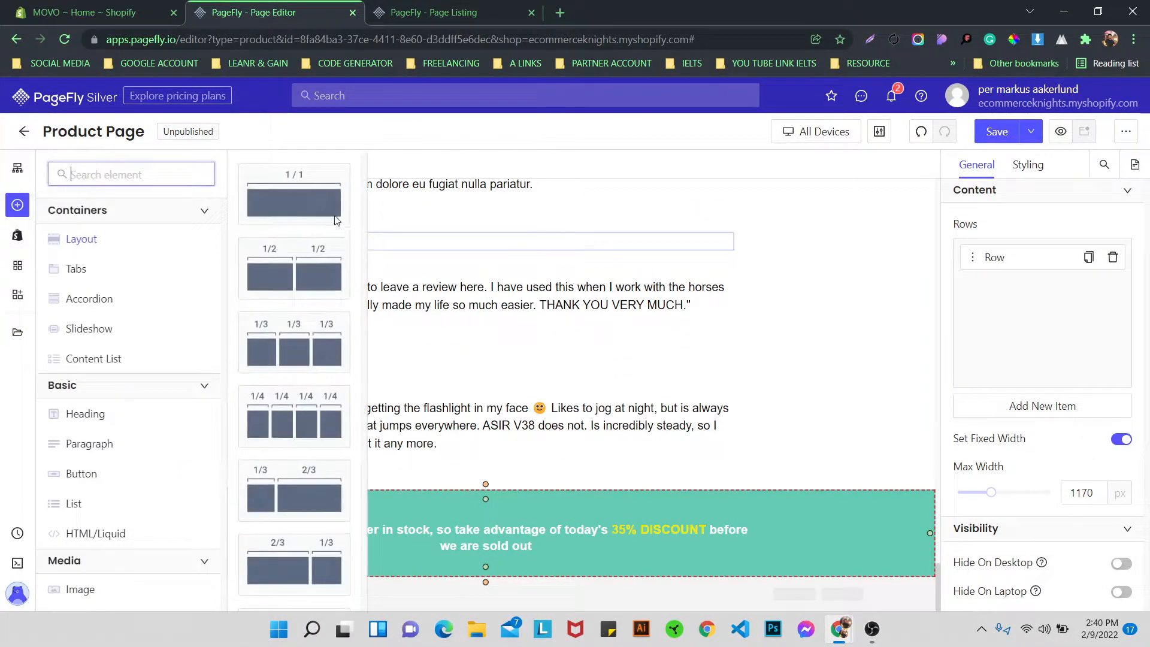
{"action": "left_click", "coordinate": [17, 333]}
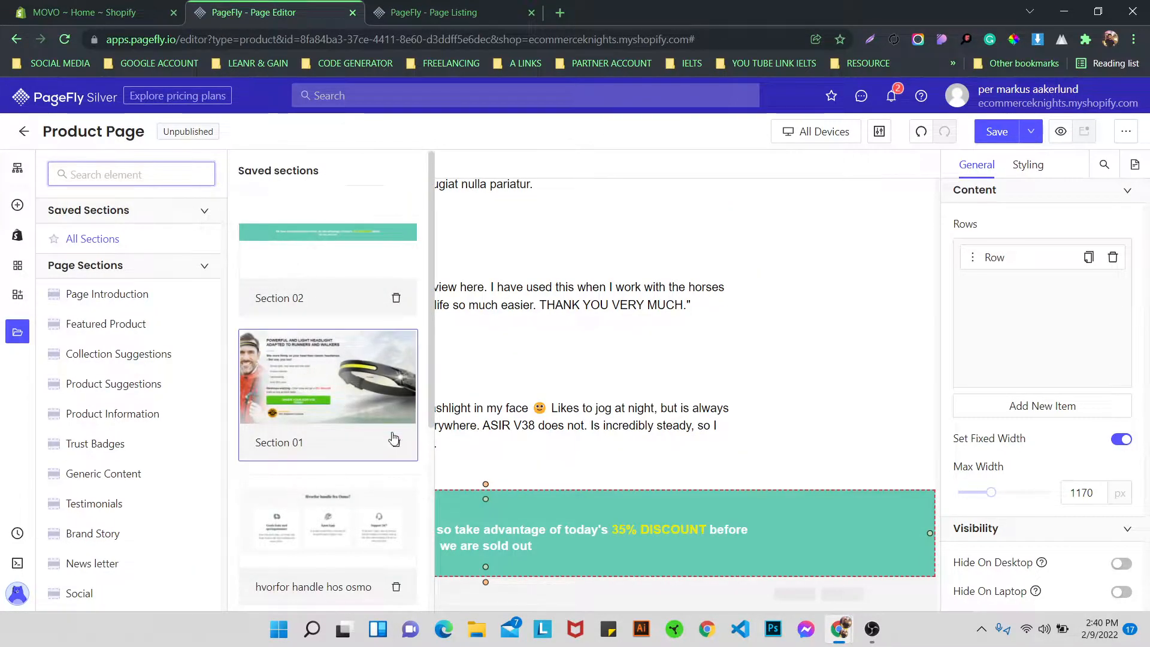
{"action": "left_click", "coordinate": [423, 543]}
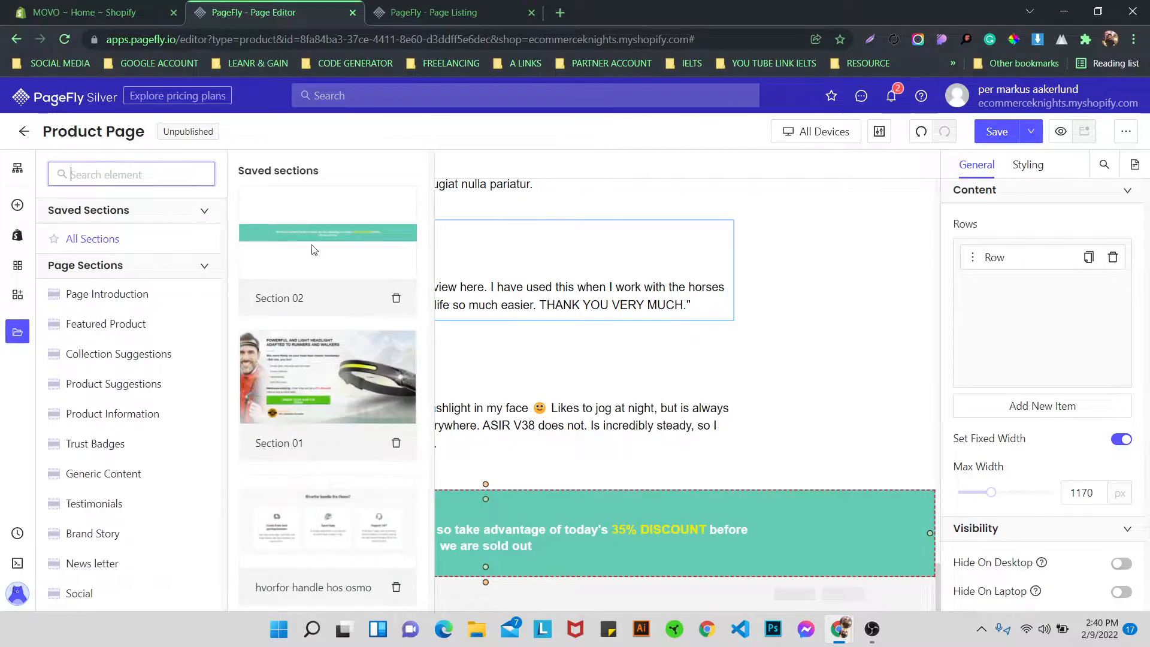
{"action": "left_click", "coordinate": [312, 246]}
{"action": "left_click_drag", "start_coordinate": [451, 556], "coordinate": [452, 576]}
{"action": "scroll", "coordinate": [181, 451], "scroll_direction": "down", "scroll_amount": 7}
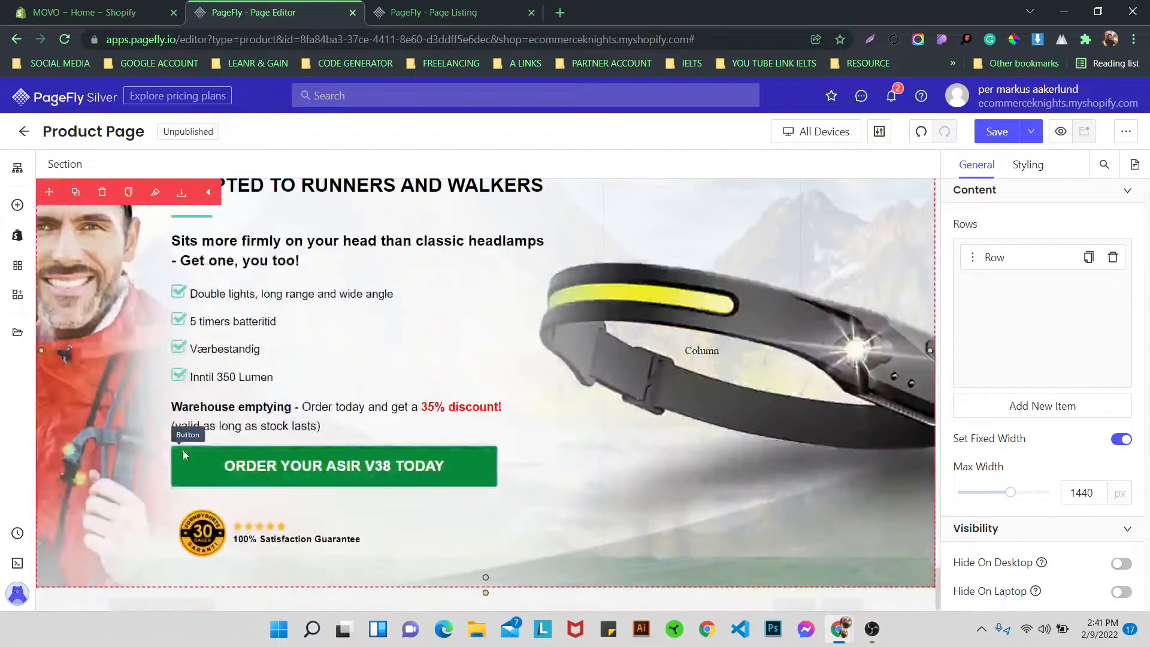
Swap the two columns in the row of the end-of-page hero section so the text column comes after the empty column
{"action": "scroll", "coordinate": [195, 444], "scroll_direction": "up", "scroll_amount": 1}
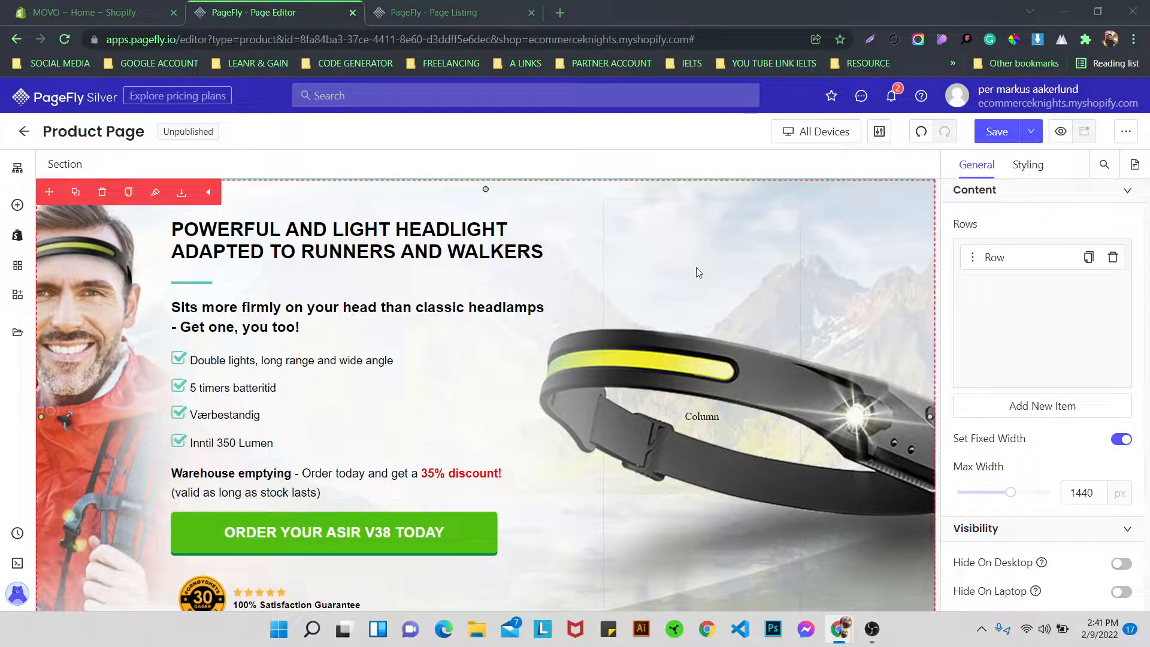
{"action": "scroll", "coordinate": [695, 267], "scroll_direction": "up", "scroll_amount": 2}
{"action": "scroll", "coordinate": [667, 304], "scroll_direction": "down", "scroll_amount": 3}
{"action": "scroll", "coordinate": [576, 287], "scroll_direction": "up", "scroll_amount": 2}
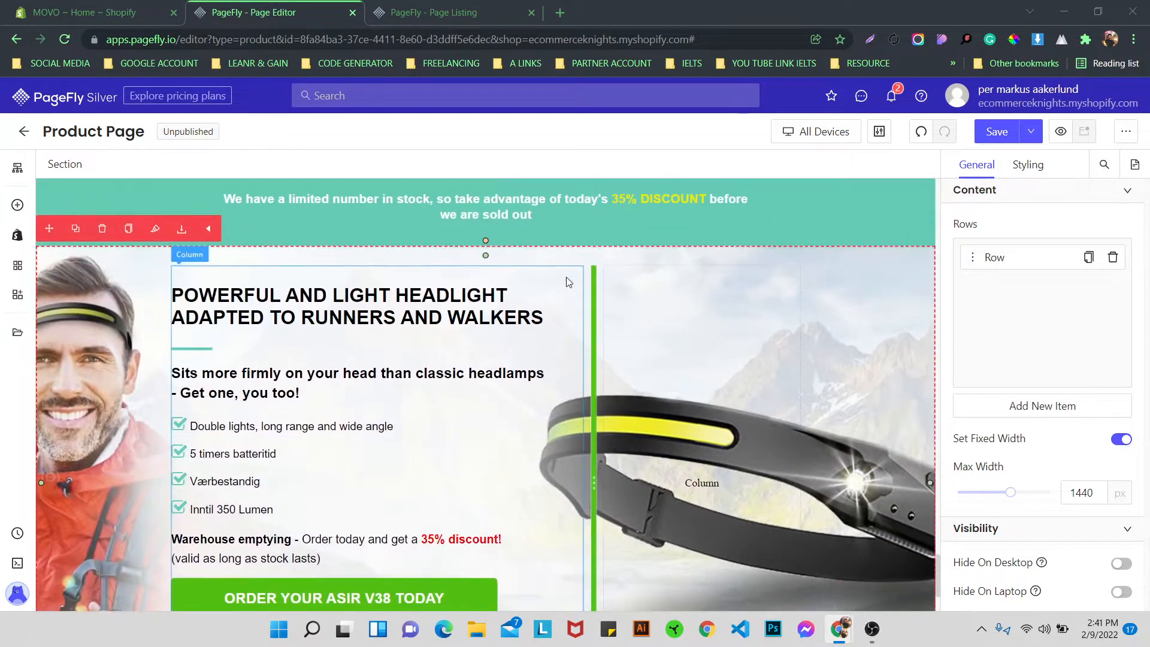
{"action": "left_click", "coordinate": [570, 278]}
{"action": "left_click", "coordinate": [114, 166]}
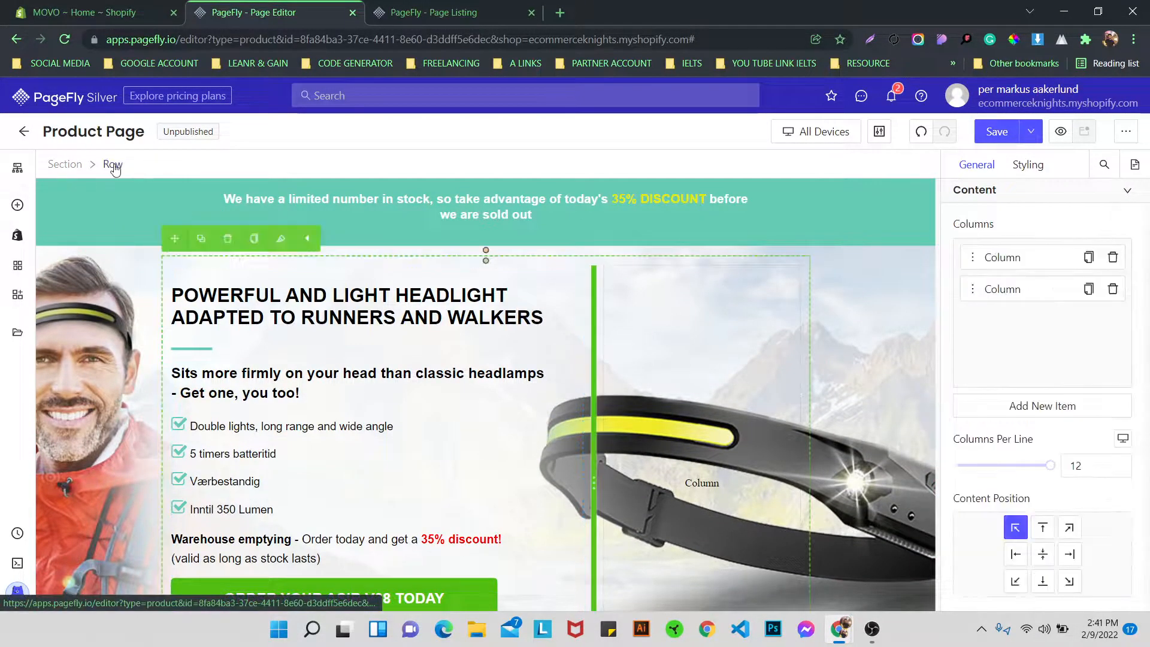
{"action": "left_click_drag", "start_coordinate": [972, 257], "coordinate": [972, 291]}
{"action": "scroll", "coordinate": [391, 362], "scroll_direction": "down", "scroll_amount": 2}
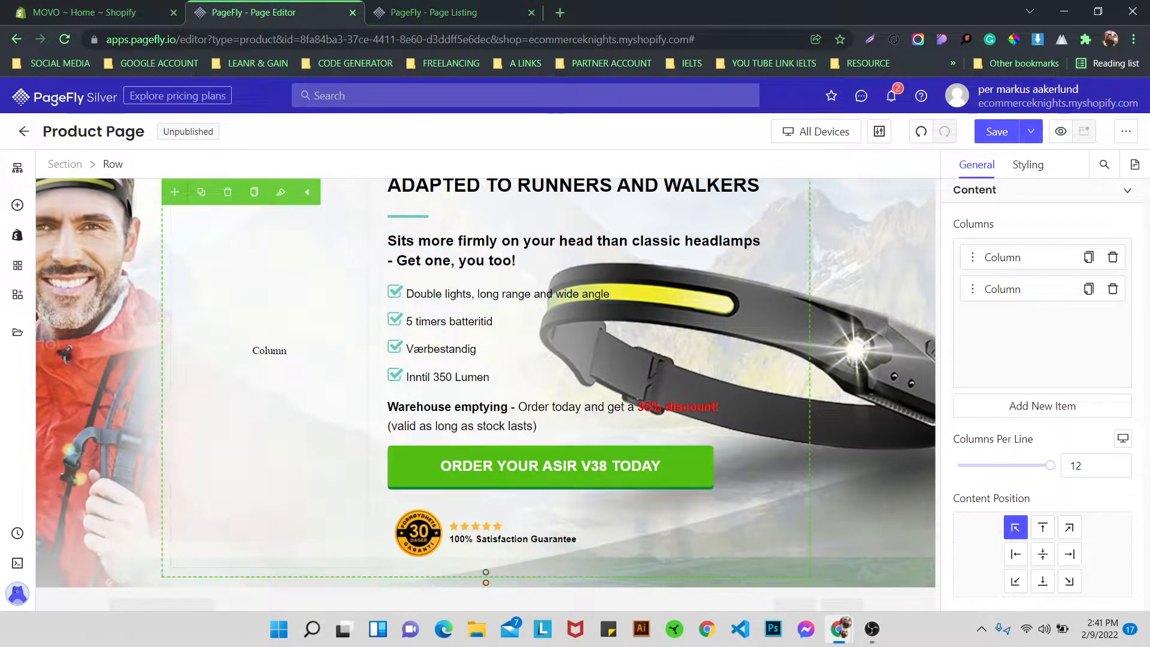
{"action": "scroll", "coordinate": [98, 291], "scroll_direction": "up", "scroll_amount": 1}
Open the image manager for the background image of the end-of-page hero section
{"action": "left_click", "coordinate": [98, 291]}
{"action": "scroll", "coordinate": [1093, 290], "scroll_direction": "down", "scroll_amount": 1}
{"action": "left_click", "coordinate": [1026, 162]}
{"action": "scroll", "coordinate": [1040, 344], "scroll_direction": "down", "scroll_amount": 8}
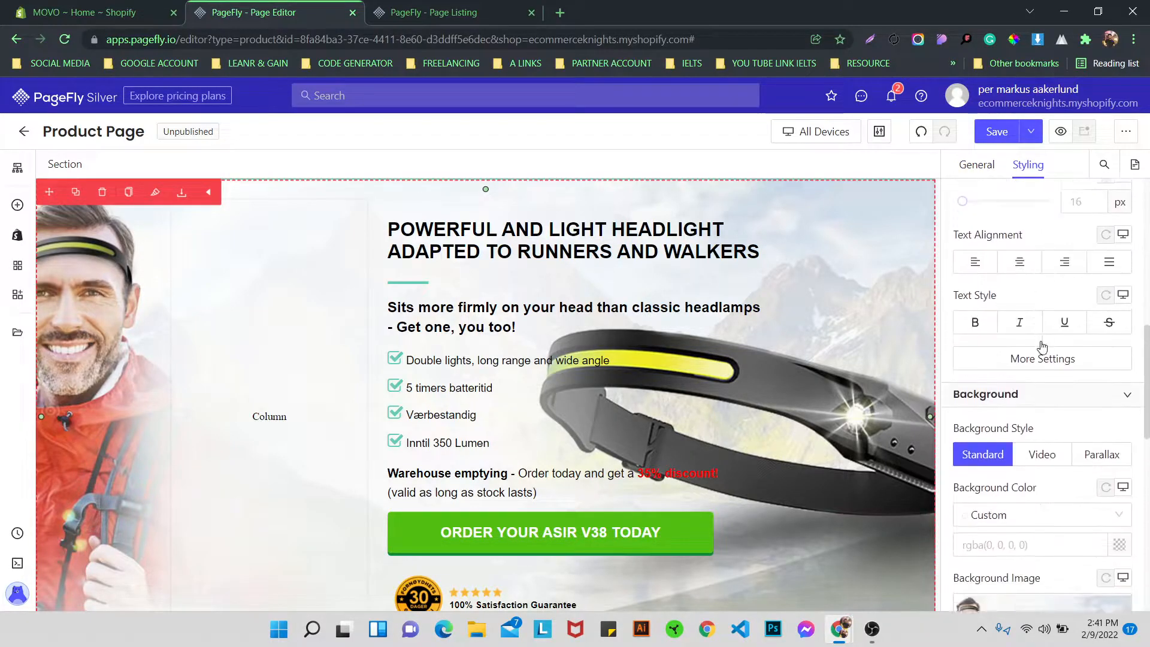
{"action": "scroll", "coordinate": [1042, 346], "scroll_direction": "down", "scroll_amount": 3}
{"action": "left_click", "coordinate": [1026, 519]}
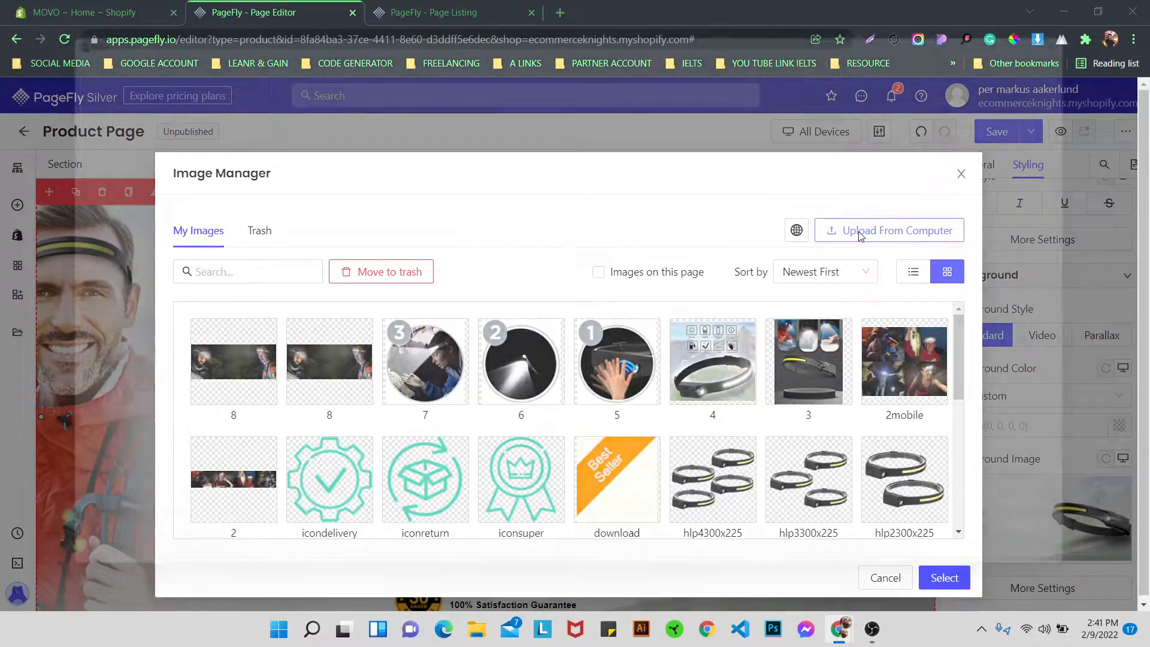
{"action": "left_click", "coordinate": [858, 231]}
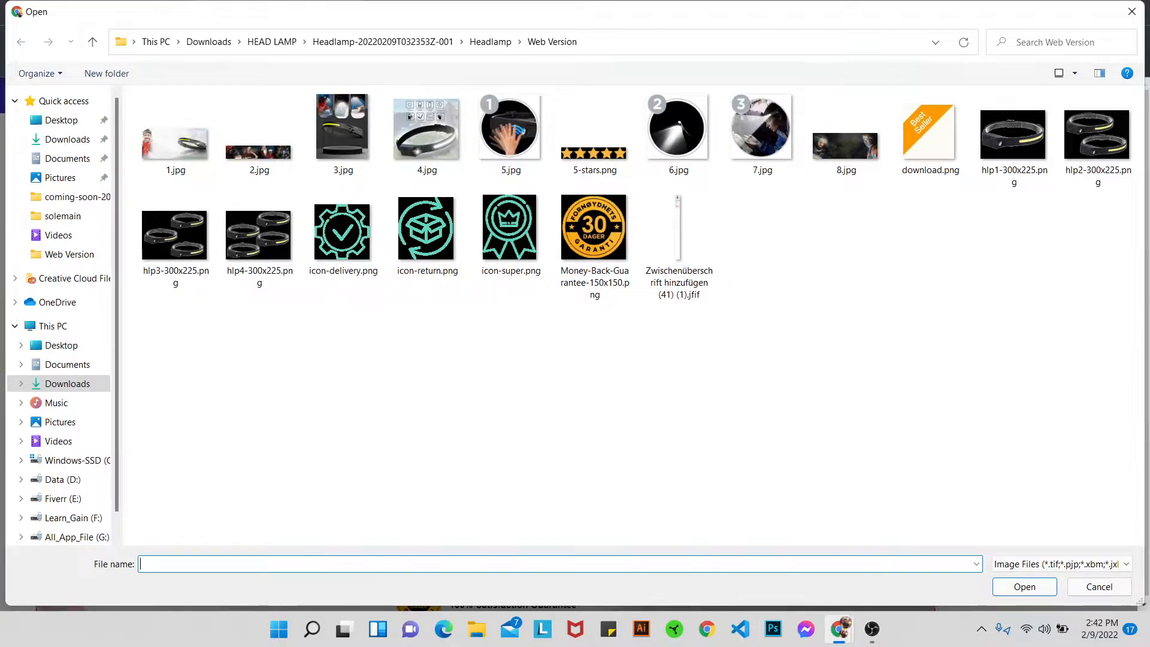
{"action": "key", "text": "alt+Tab"}
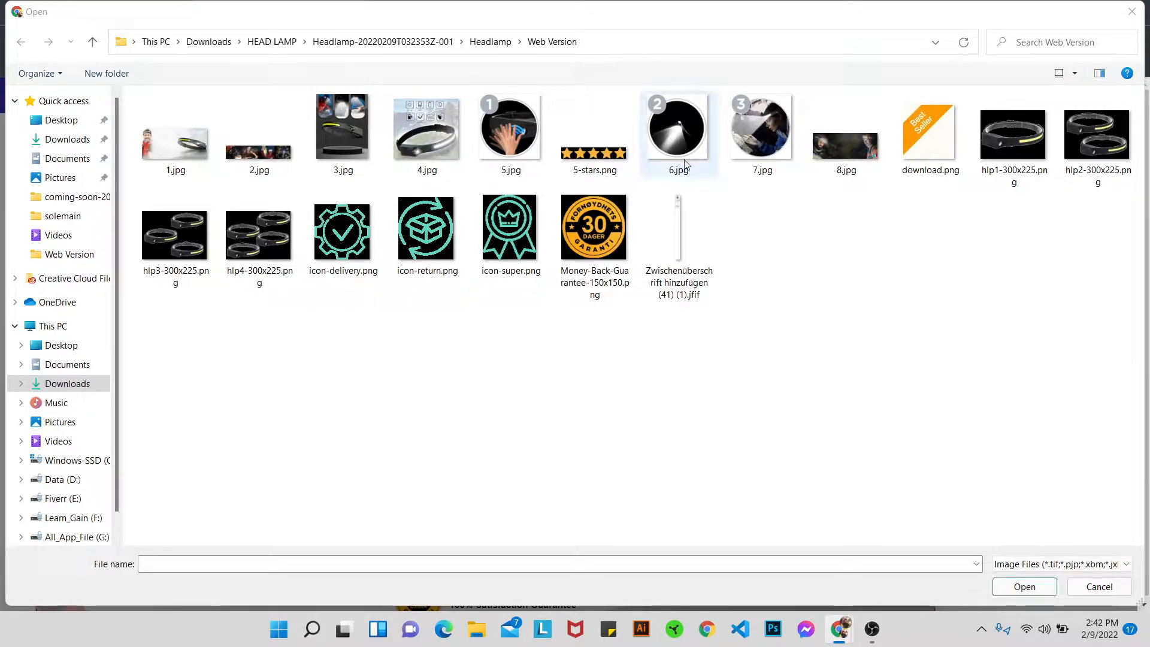
{"action": "left_click", "coordinate": [1120, 16]}
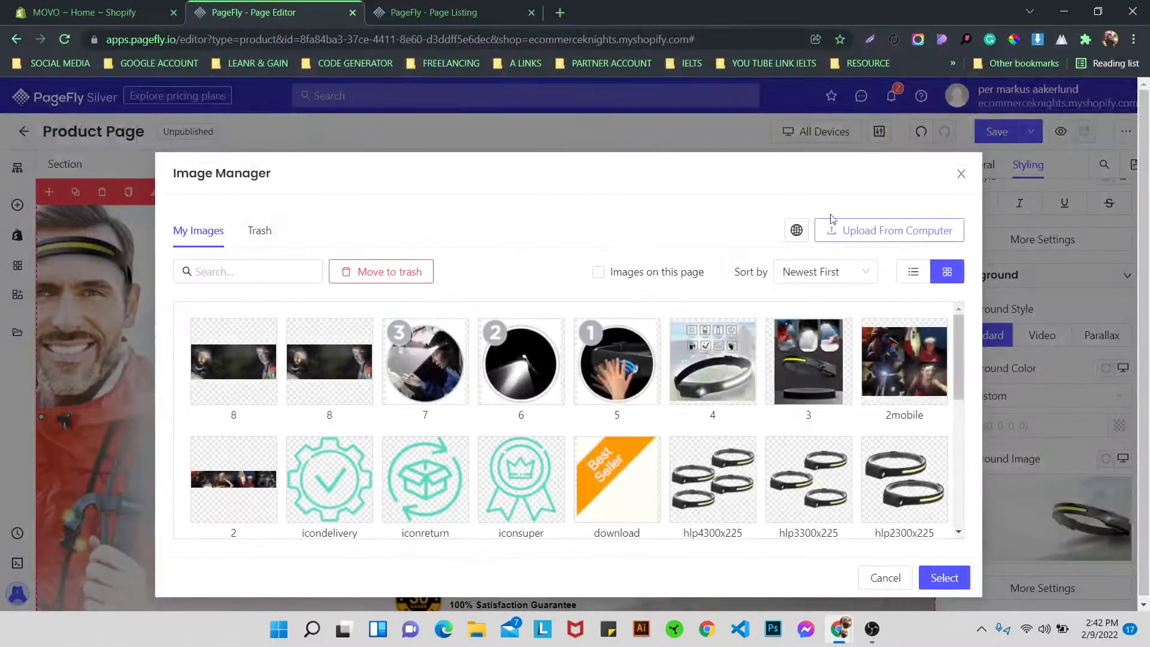
Upload 8-desktopv2.jpg from the Web Version folder and apply it as the closing hero section's background image
{"action": "left_click", "coordinate": [843, 232]}
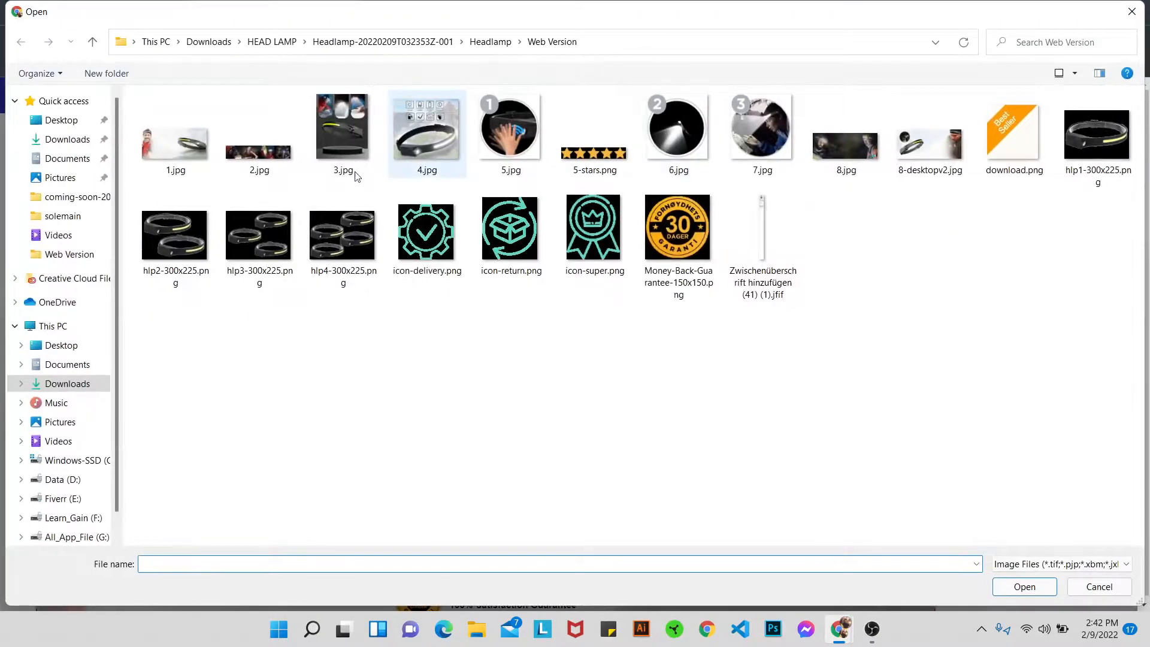
{"action": "left_click", "coordinate": [930, 144]}
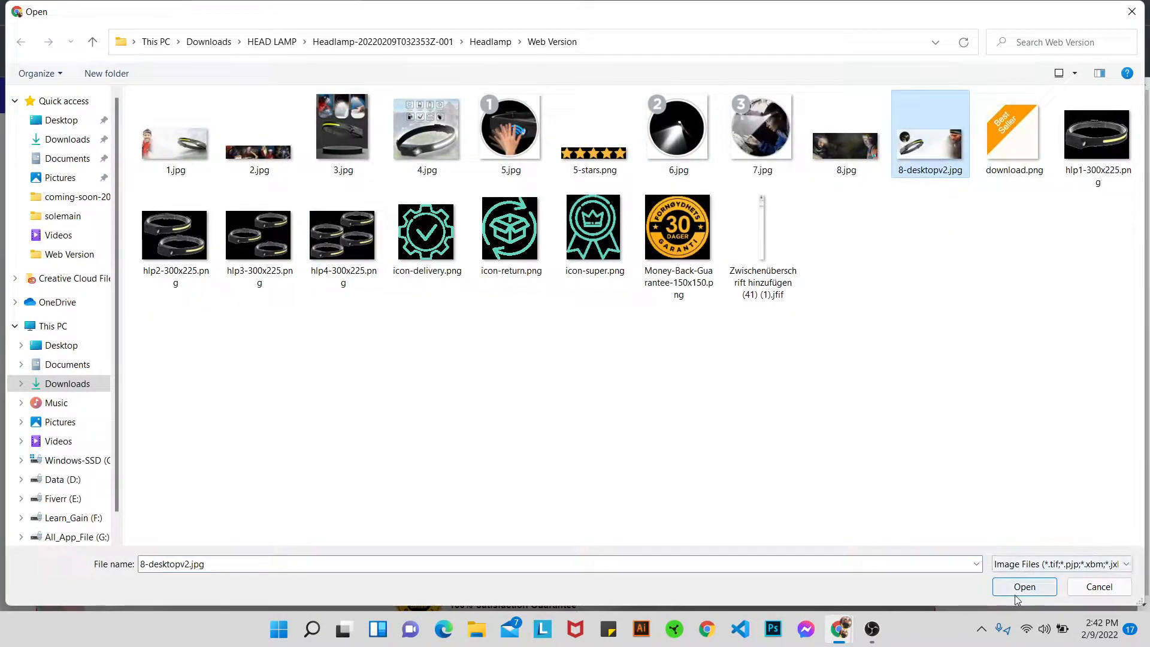
{"action": "left_click", "coordinate": [1024, 586]}
{"action": "right_click", "coordinate": [1022, 589]}
{"action": "left_click", "coordinate": [485, 200]}
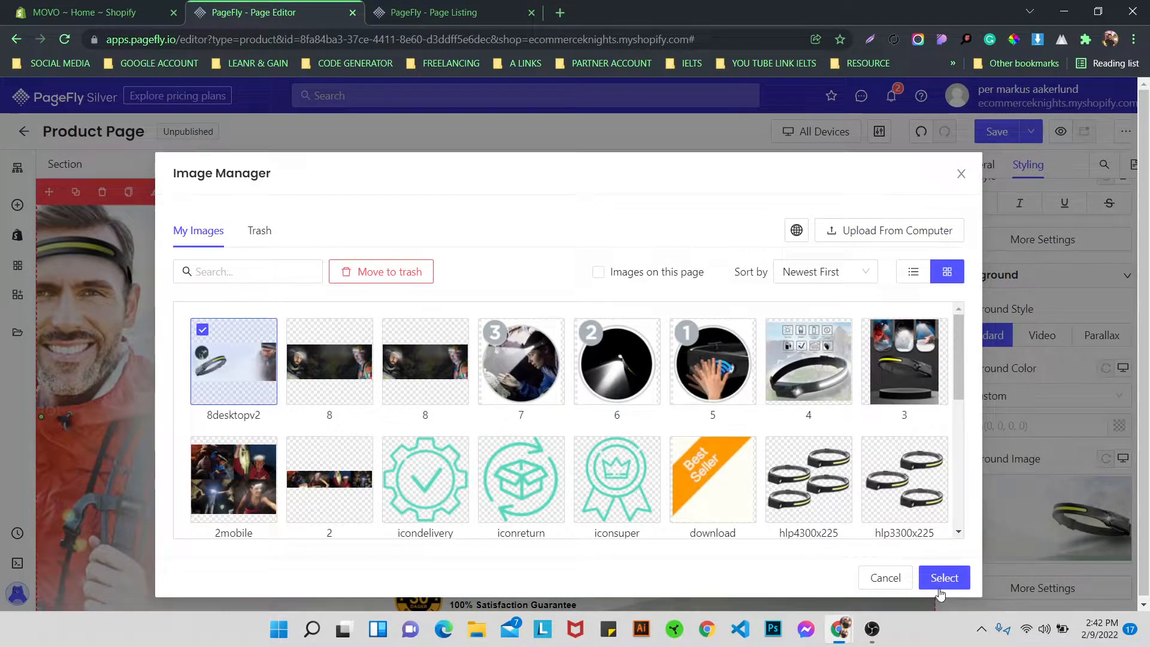
{"action": "left_click", "coordinate": [939, 588]}
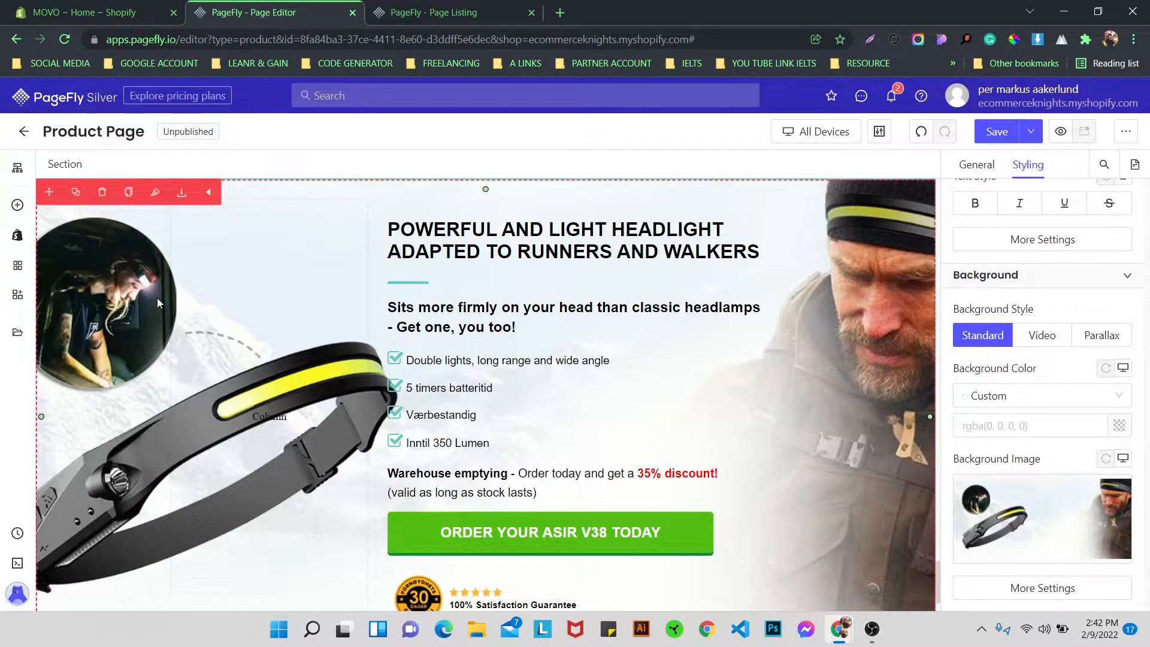
Replace the closing hero's heading with "THE HEADLIGHT THAT CHANGES OUTDOOR ACTIVITIES", breaking the line before "CHANGES"
{"action": "scroll", "coordinate": [156, 297], "scroll_direction": "down", "scroll_amount": 1}
{"action": "scroll", "coordinate": [159, 299], "scroll_direction": "up", "scroll_amount": 2}
{"action": "scroll", "coordinate": [156, 299], "scroll_direction": "down", "scroll_amount": 1}
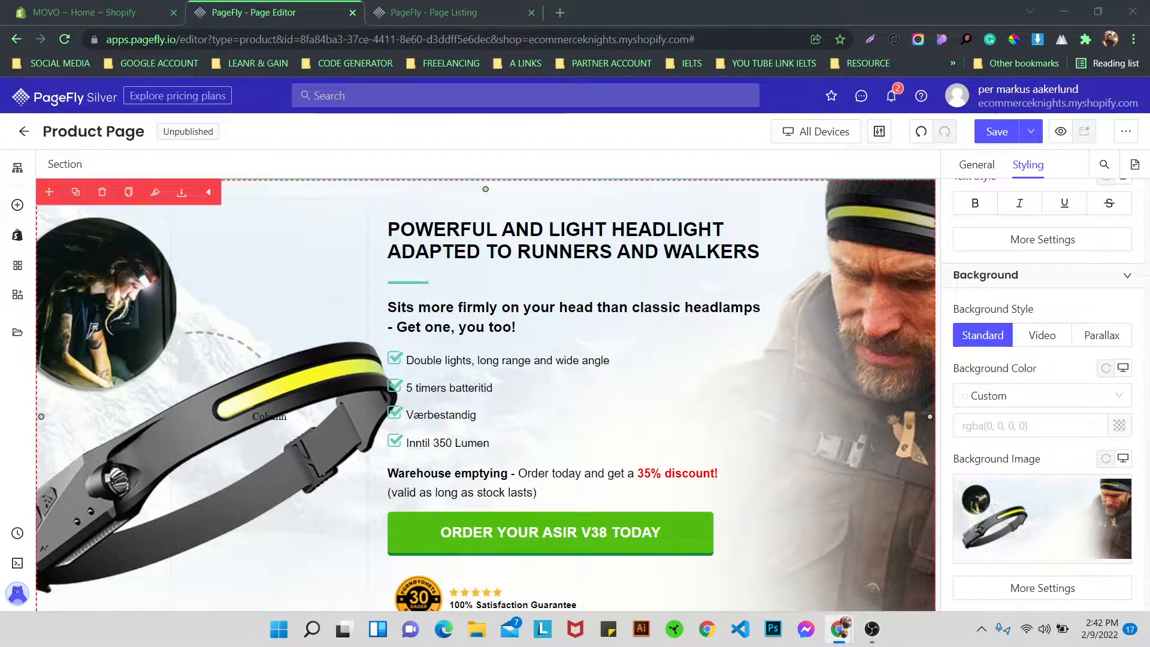
{"action": "triple_click", "coordinate": [534, 256]}
{"action": "type", "text": "THE HEADLIGHT THAT CHANGES OUTDOOR ACTIVITIES"}
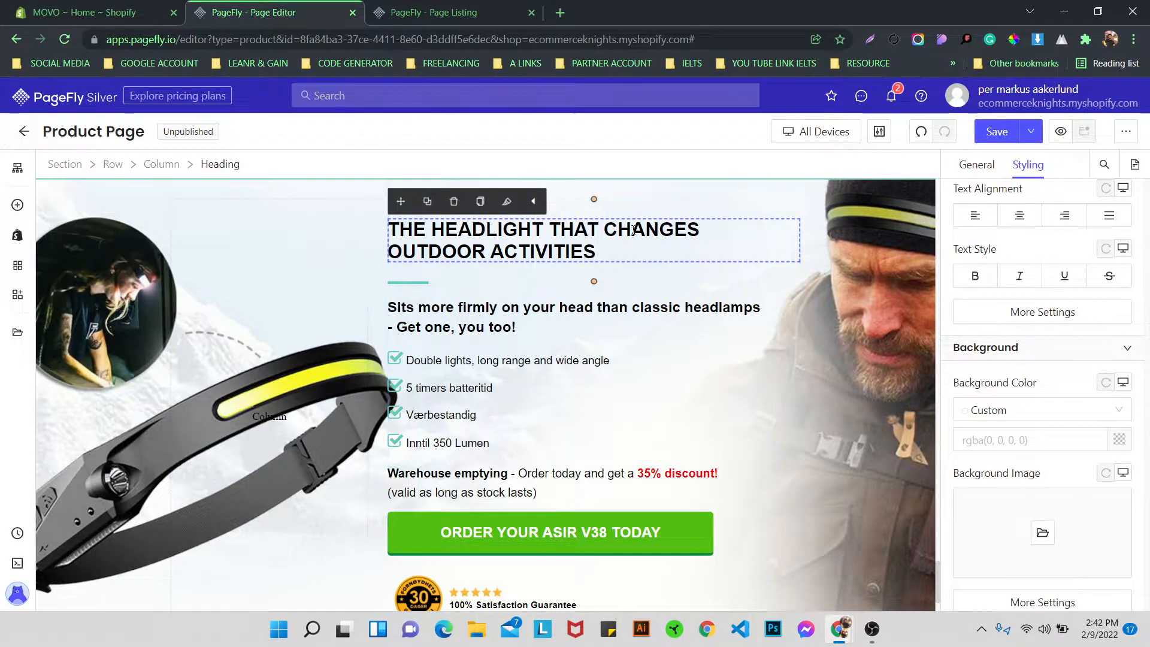
{"action": "left_click", "coordinate": [606, 230]}
{"action": "key", "text": "Return"}
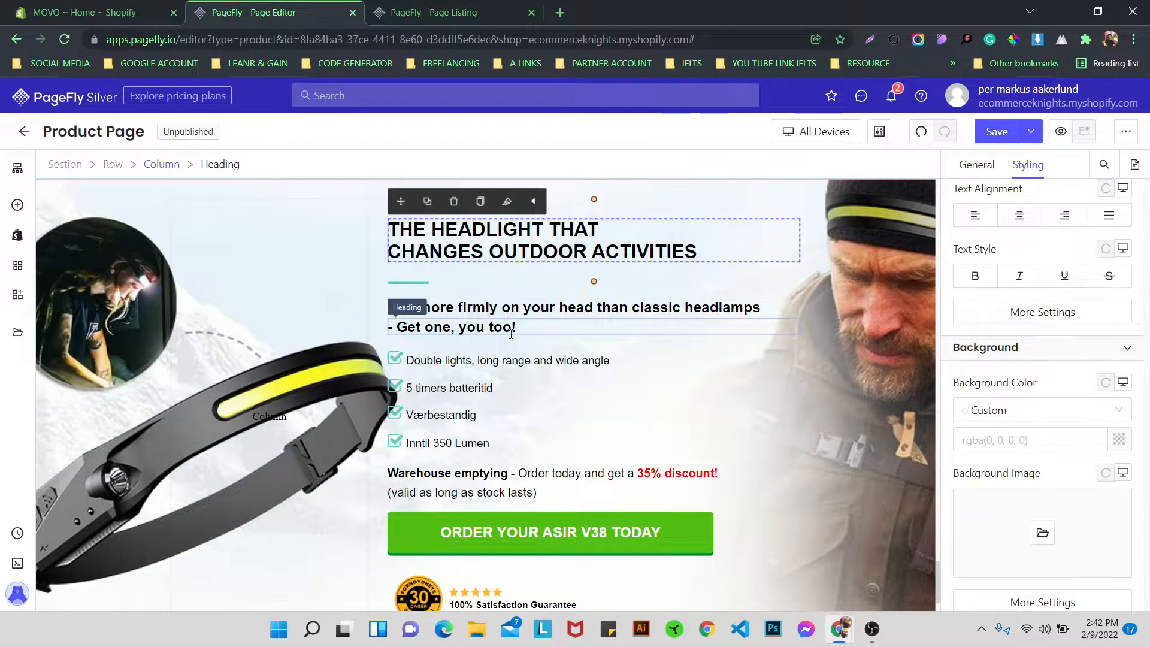
Replace the closing hero's last two checklist lines with "Weatherproof" and "Up to 350 Lumens", and save the page
{"action": "scroll", "coordinate": [524, 333], "scroll_direction": "down", "scroll_amount": 1}
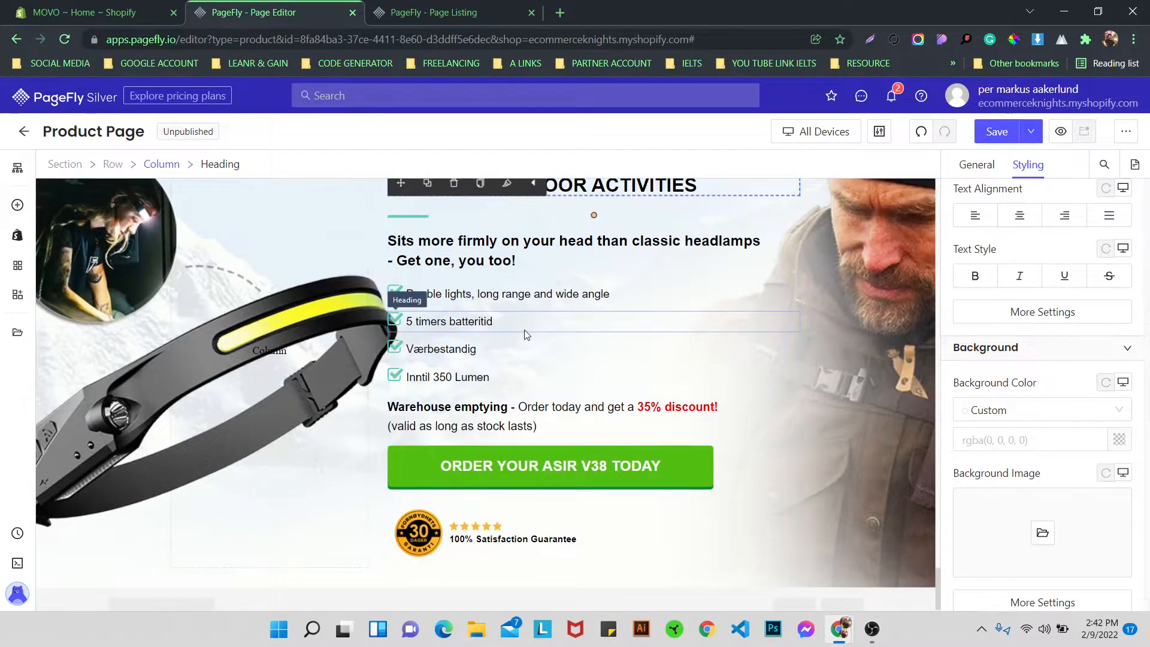
{"action": "scroll", "coordinate": [520, 332], "scroll_direction": "down", "scroll_amount": 1}
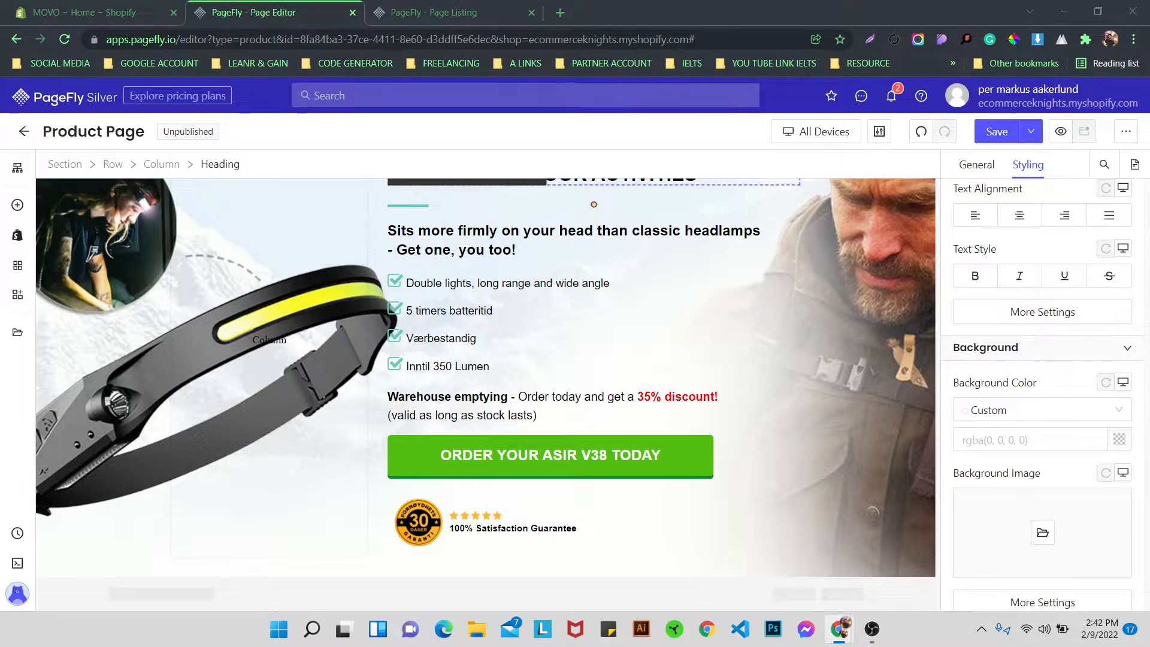
{"action": "double_click", "coordinate": [421, 338]}
{"action": "type", "text": "Weatherproof"}
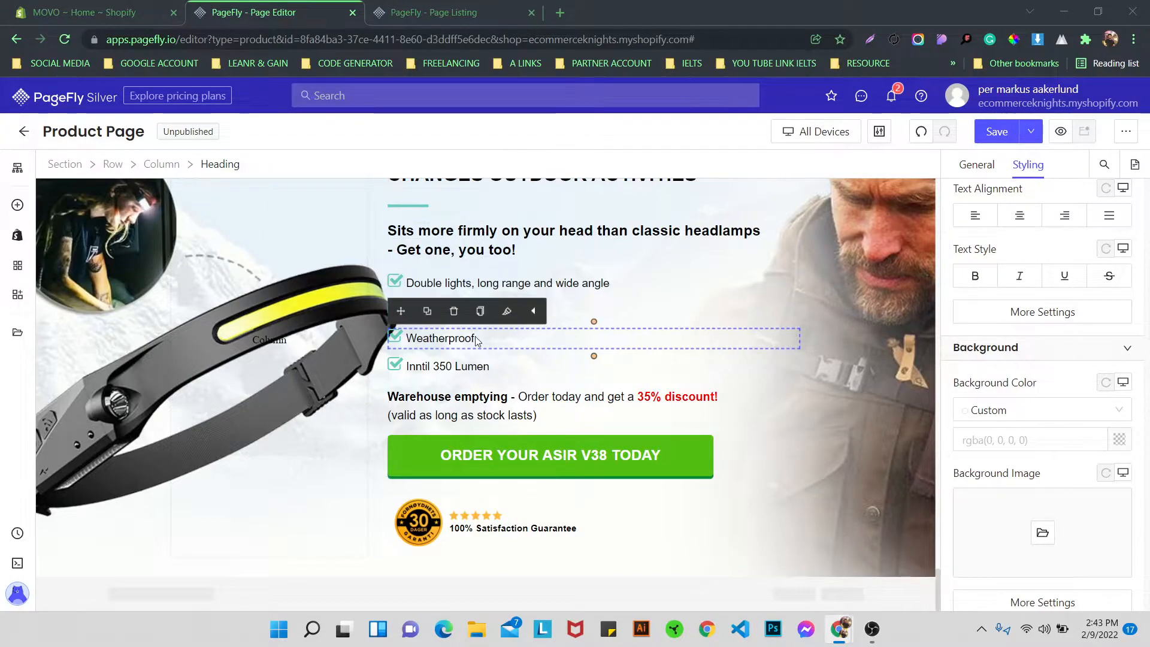
{"action": "double_click", "coordinate": [470, 368]}
{"action": "type", "text": "Up to 350 Lumens"}
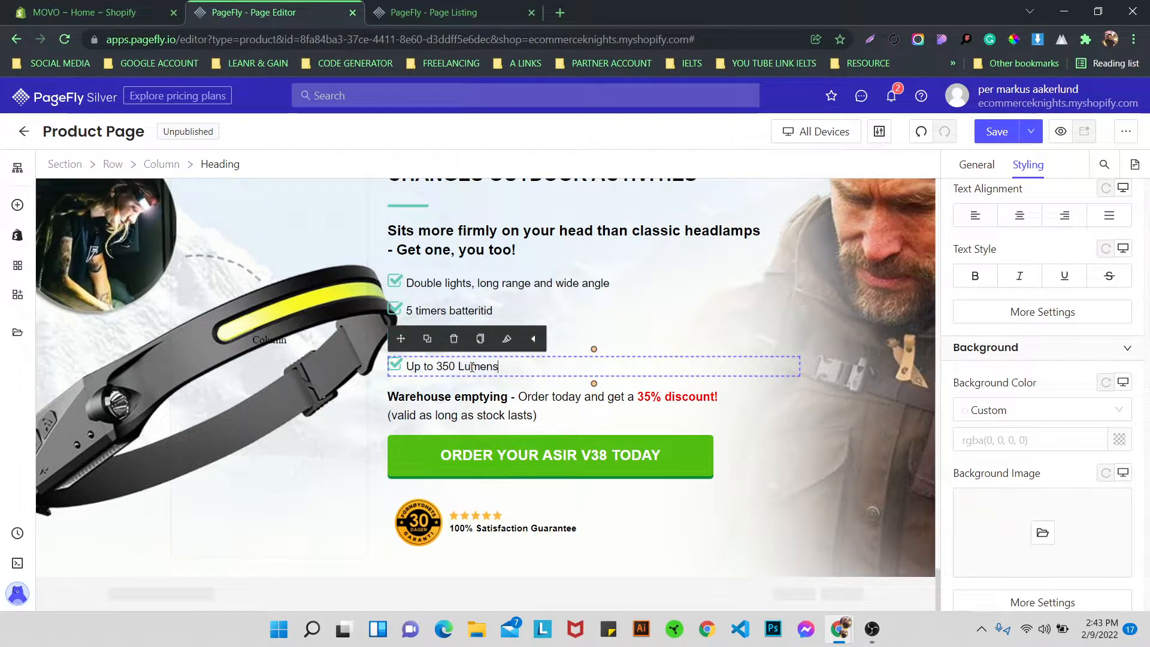
{"action": "left_click", "coordinate": [308, 302]}
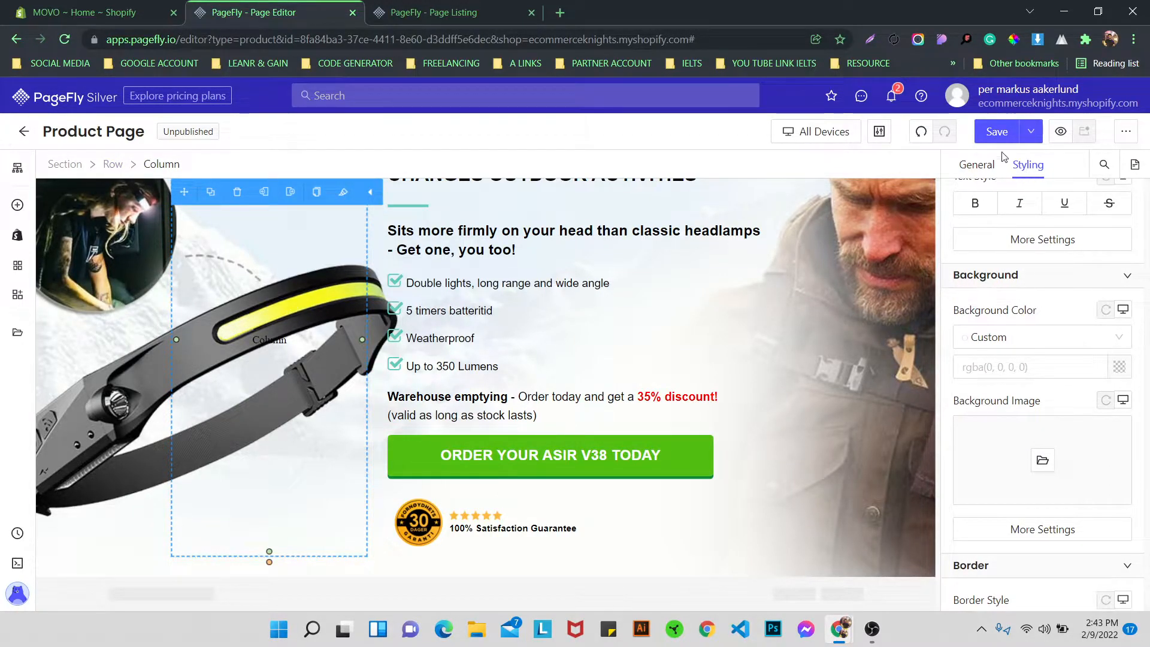
{"action": "left_click", "coordinate": [994, 131]}
Replace the last two checklist lines of the hero at the page's start with "Weatherproof" and "Up to 350 Lumens", and save the page
{"action": "scroll", "coordinate": [586, 383], "scroll_direction": "up", "scroll_amount": 20}
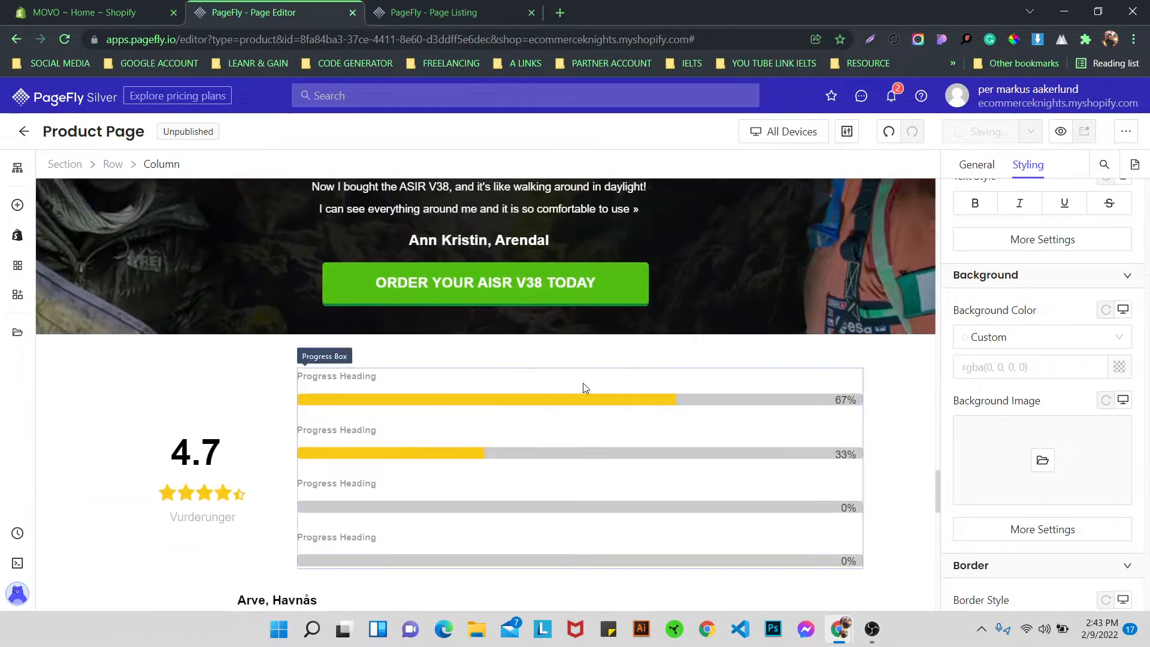
{"action": "scroll", "coordinate": [573, 402], "scroll_direction": "up", "scroll_amount": 20}
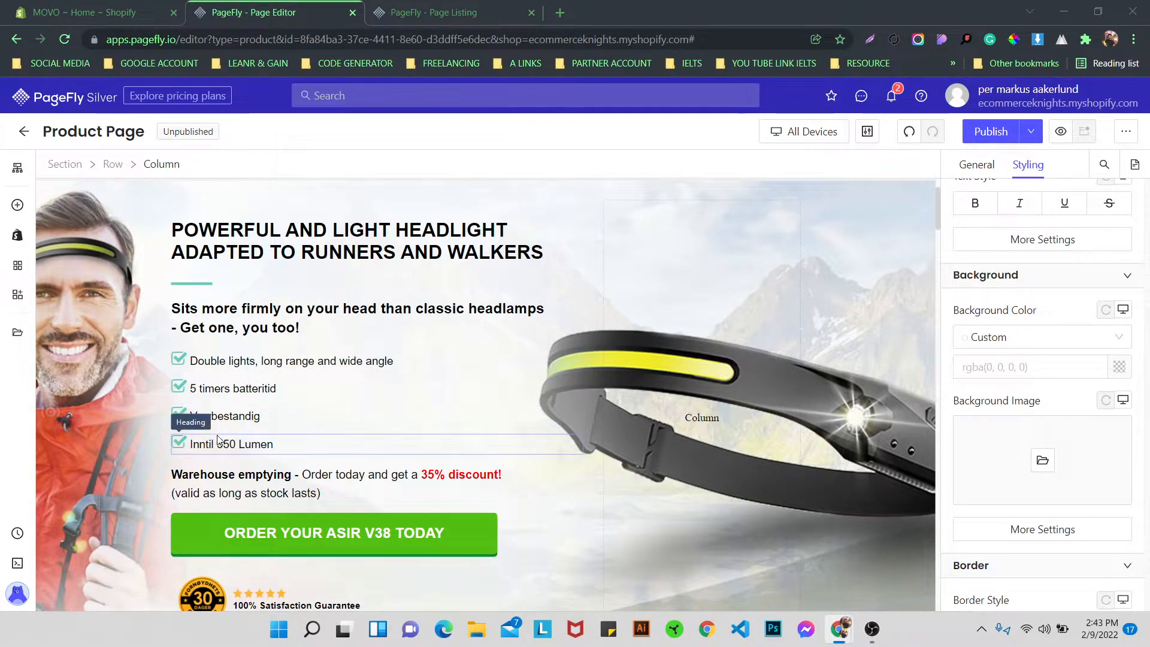
{"action": "double_click", "coordinate": [218, 416]}
{"action": "type", "text": "Weatherproof"}
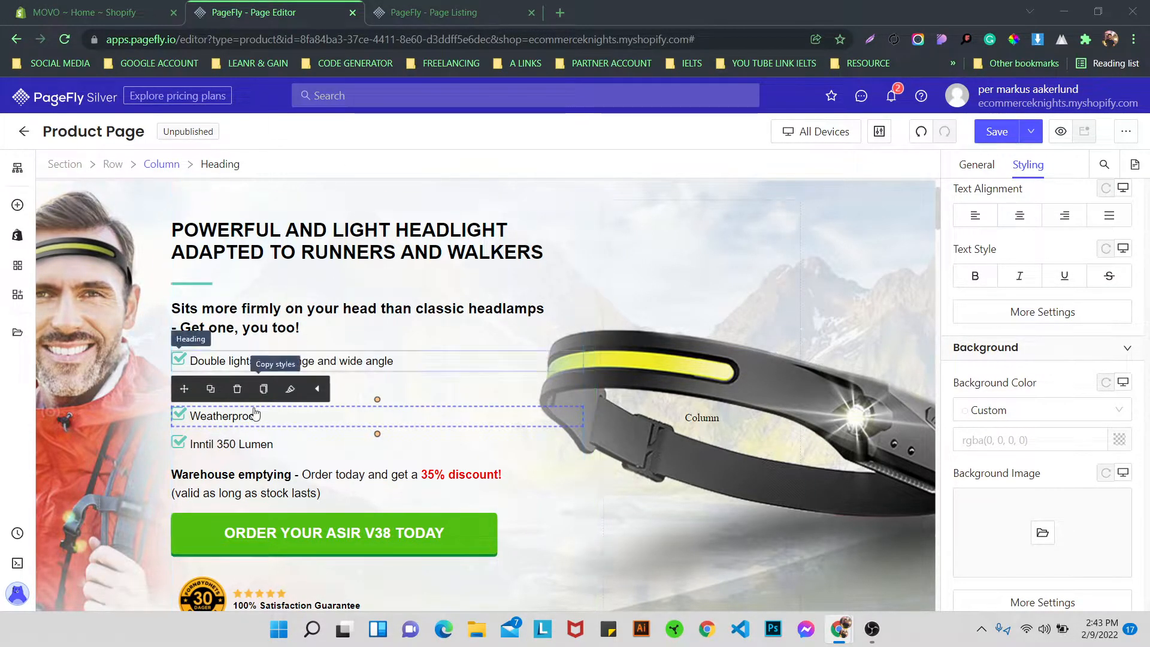
{"action": "double_click", "coordinate": [234, 443]}
{"action": "type", "text": "Up to 350 Lumens"}
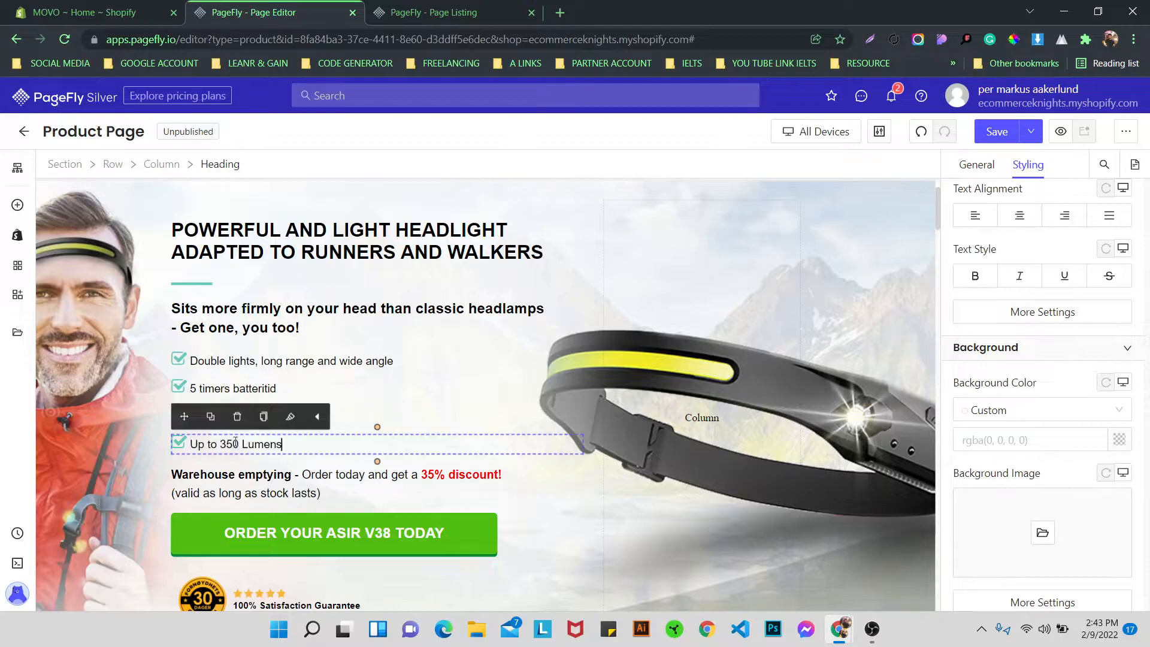
{"action": "scroll", "coordinate": [281, 376], "scroll_direction": "down", "scroll_amount": 15}
{"action": "scroll", "coordinate": [282, 376], "scroll_direction": "down", "scroll_amount": 20}
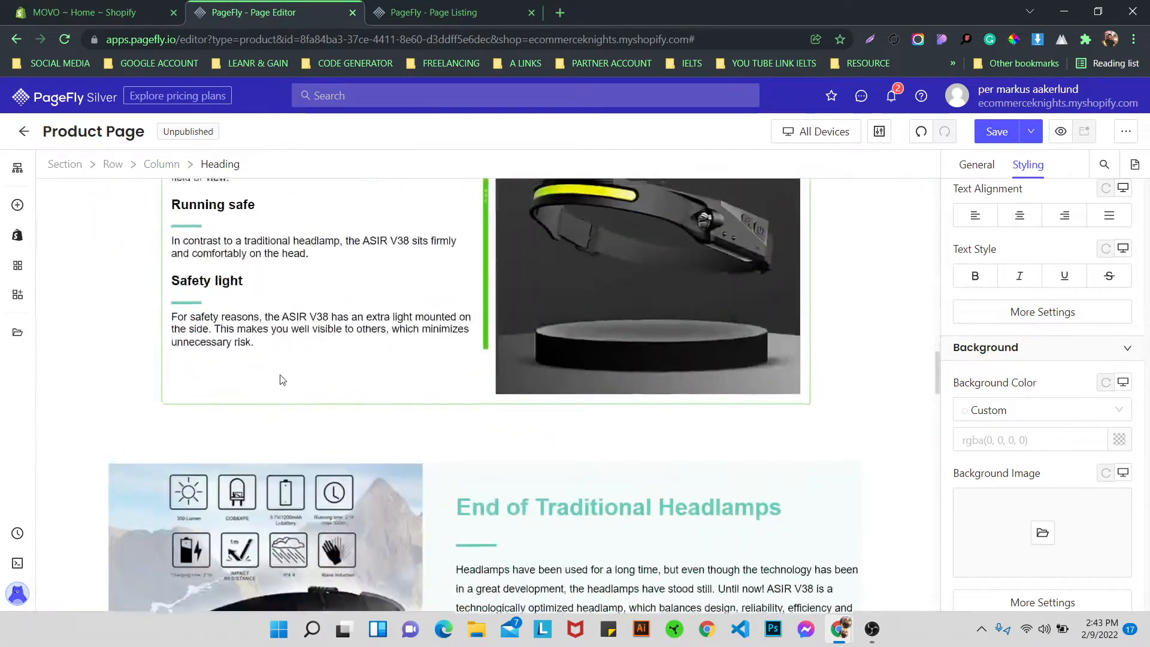
{"action": "scroll", "coordinate": [281, 384], "scroll_direction": "down", "scroll_amount": 5}
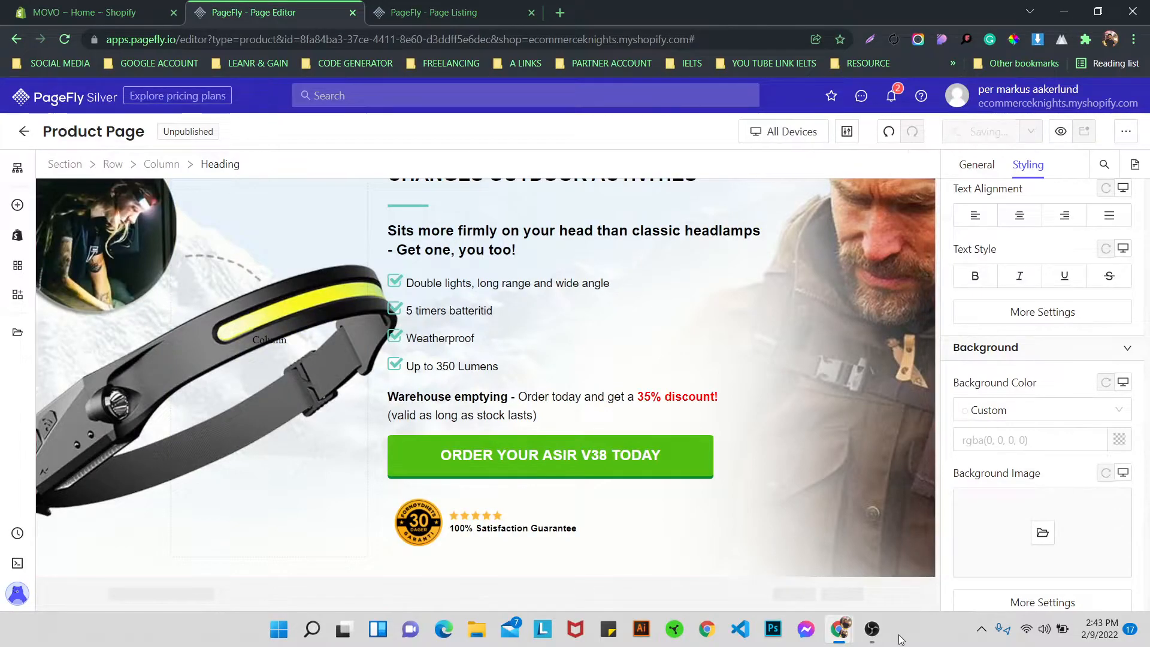
{"action": "left_click", "coordinate": [871, 630]}
{"action": "left_click", "coordinate": [872, 630]}
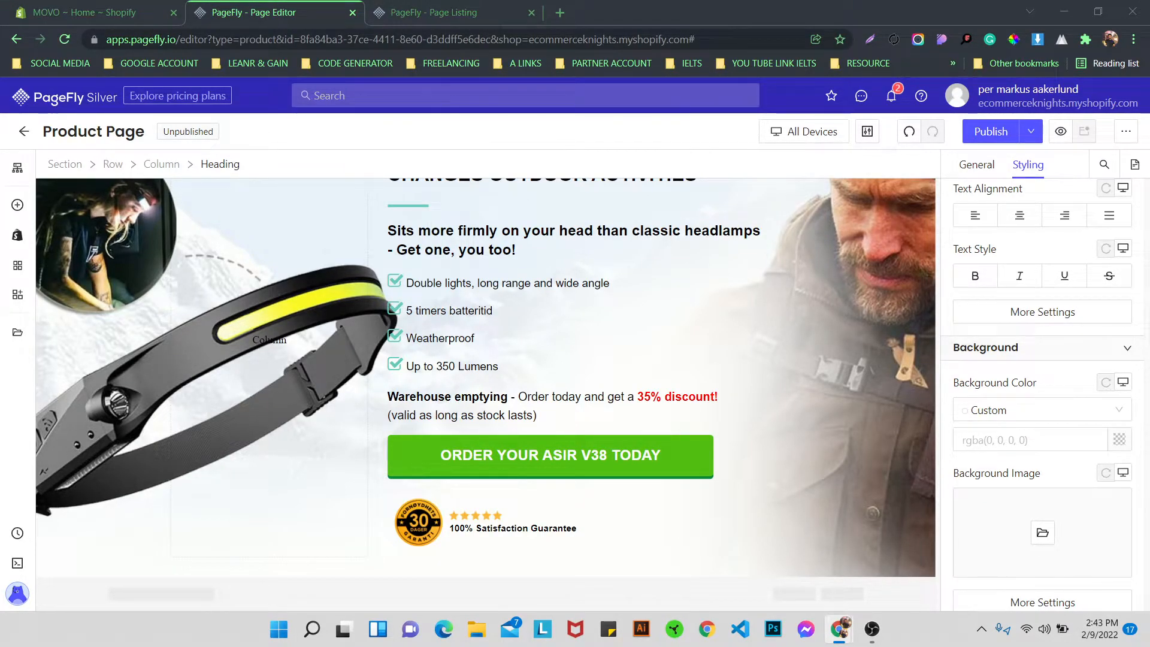
{"action": "scroll", "coordinate": [293, 242], "scroll_direction": "up", "scroll_amount": 3}
{"action": "scroll", "coordinate": [284, 256], "scroll_direction": "down", "scroll_amount": 3}
Try the Contain background size on the closing hero section's image, and set it back to Cover
{"action": "scroll", "coordinate": [284, 256], "scroll_direction": "up", "scroll_amount": 3}
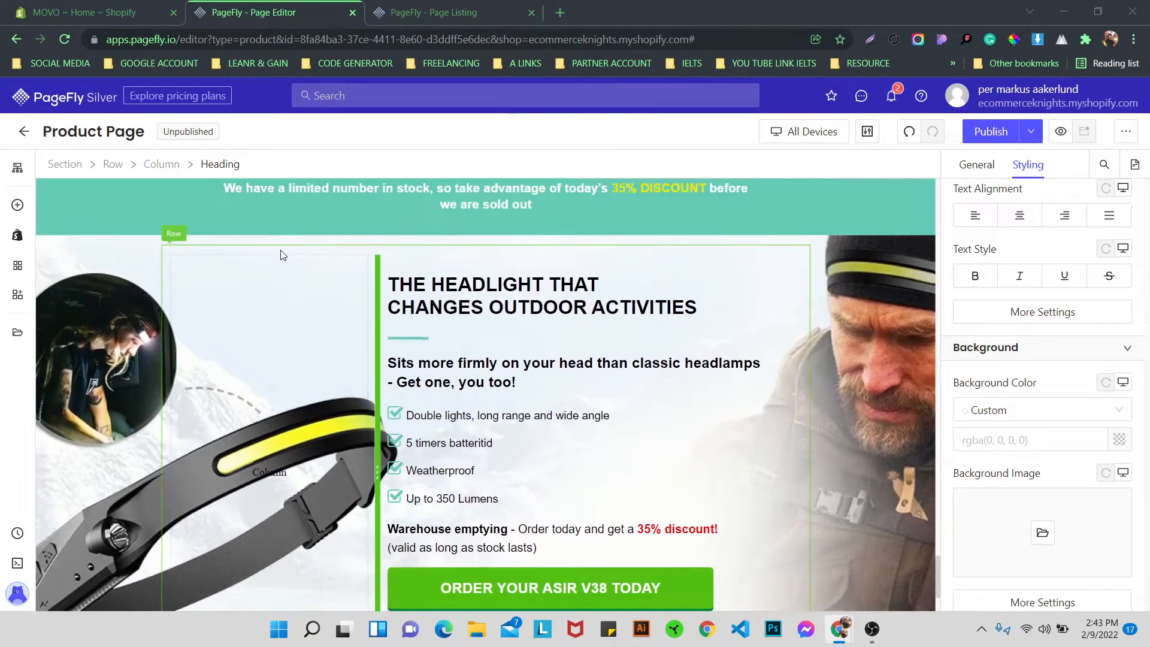
{"action": "left_click", "coordinate": [102, 242]}
{"action": "scroll", "coordinate": [1026, 300], "scroll_direction": "down", "scroll_amount": 5}
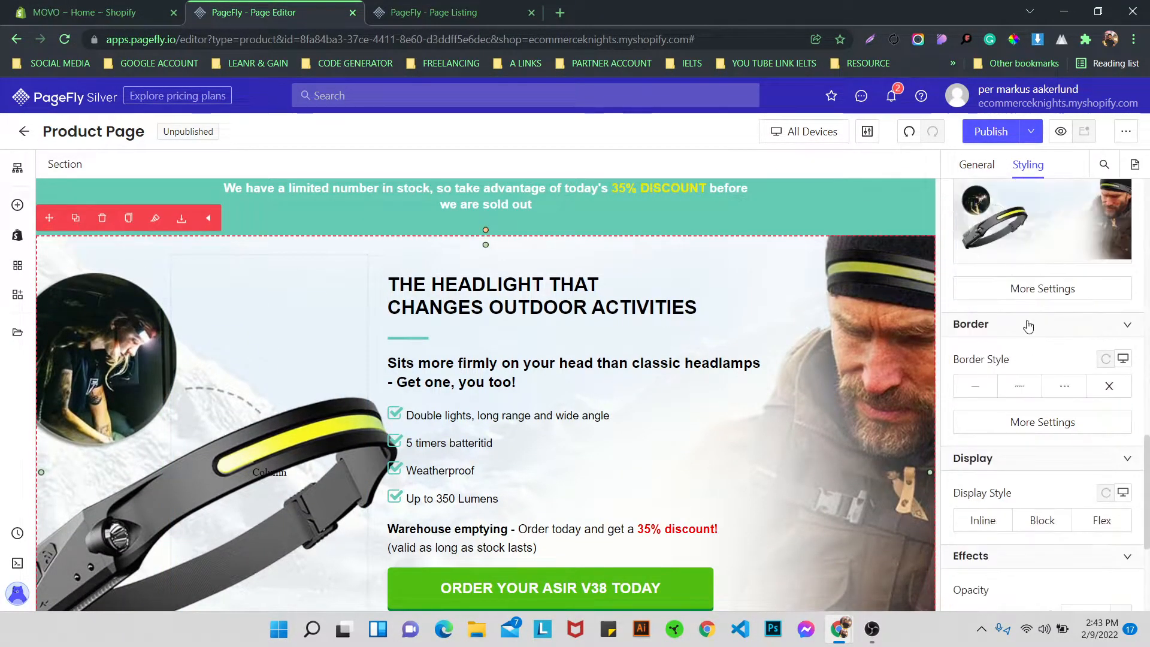
{"action": "left_click", "coordinate": [1024, 290]}
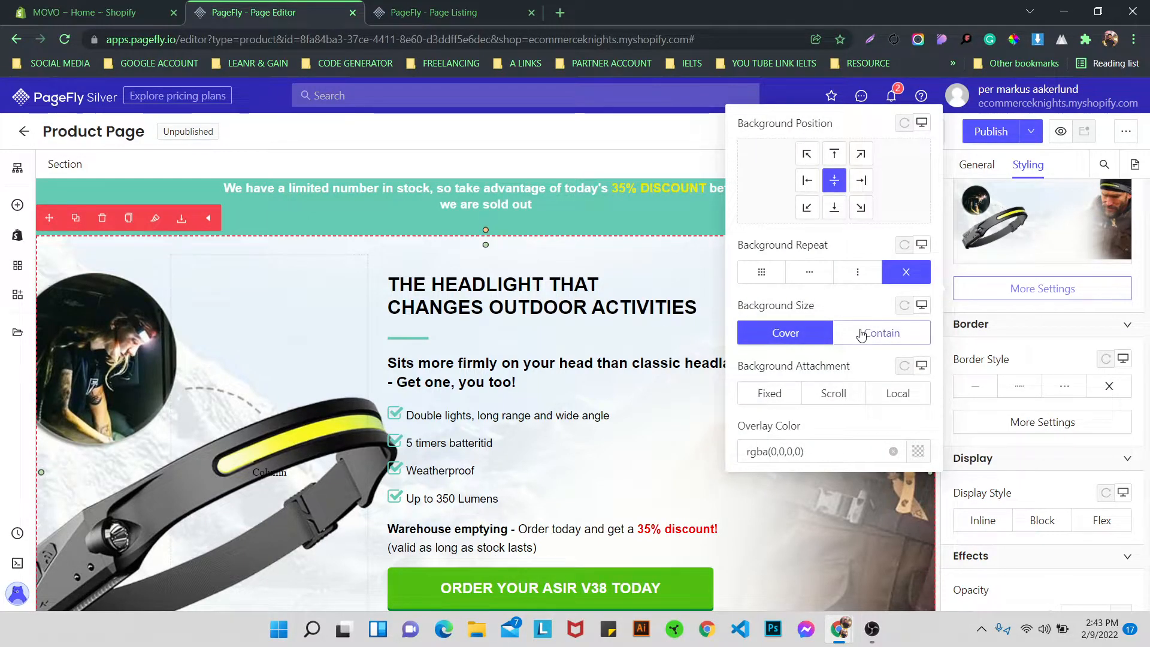
{"action": "left_click", "coordinate": [880, 332]}
{"action": "left_click", "coordinate": [800, 334]}
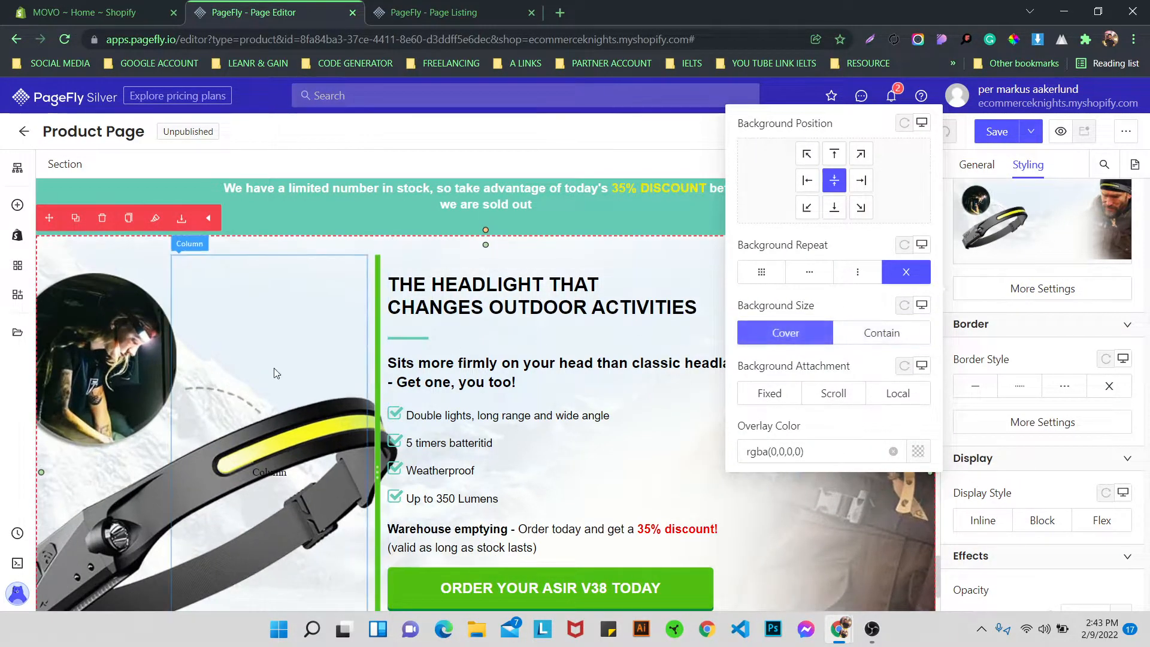
{"action": "scroll", "coordinate": [273, 368], "scroll_direction": "down", "scroll_amount": 2}
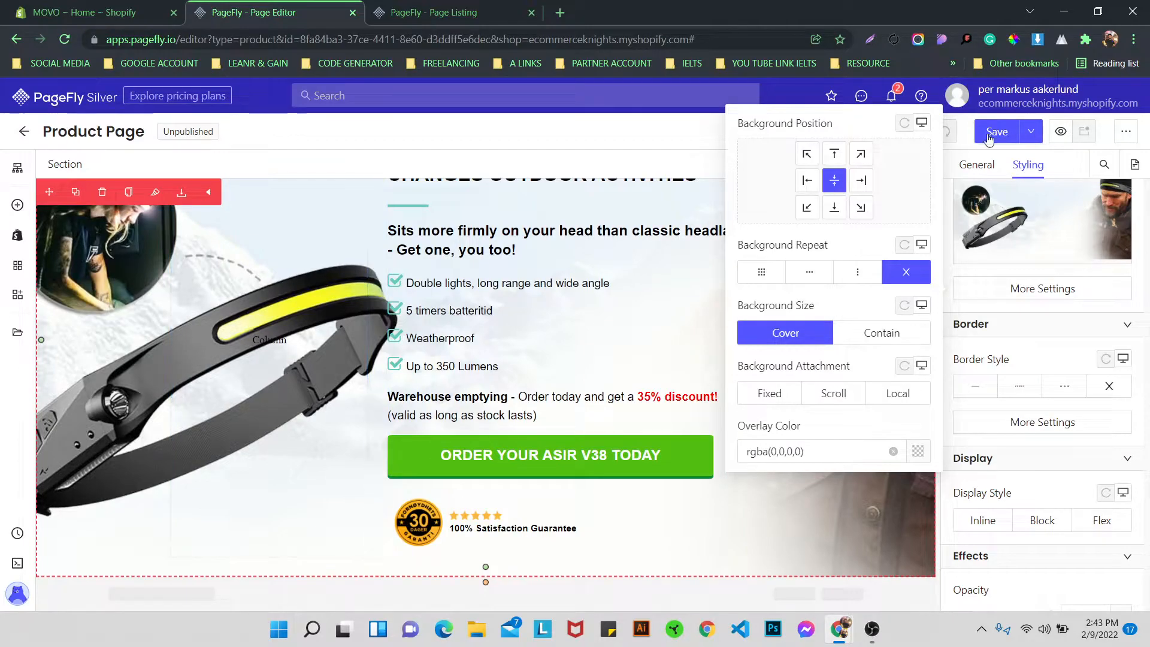
{"action": "left_click", "coordinate": [543, 144]}
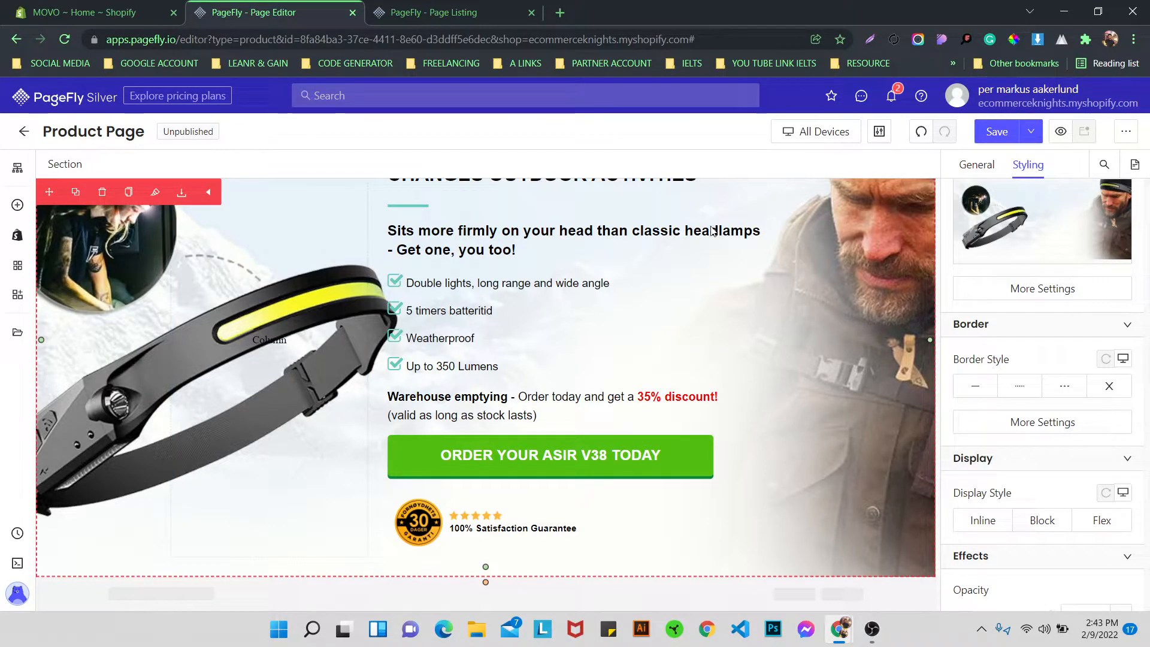
{"action": "left_click", "coordinate": [17, 203]}
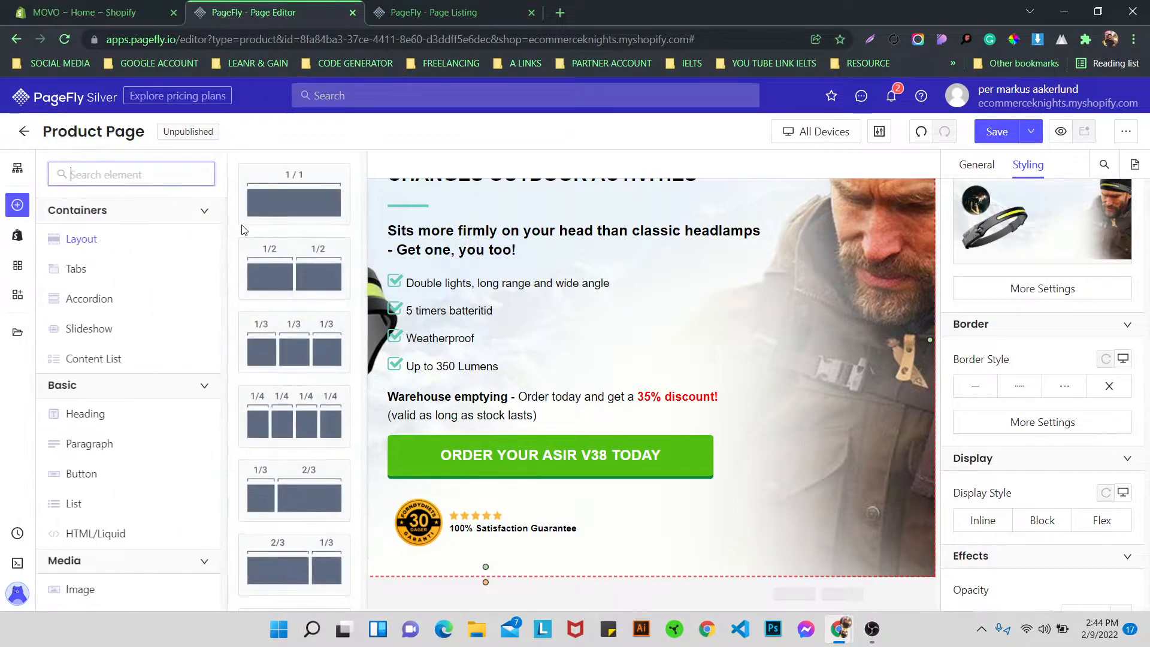
{"action": "left_click_drag", "start_coordinate": [293, 197], "coordinate": [369, 419]}
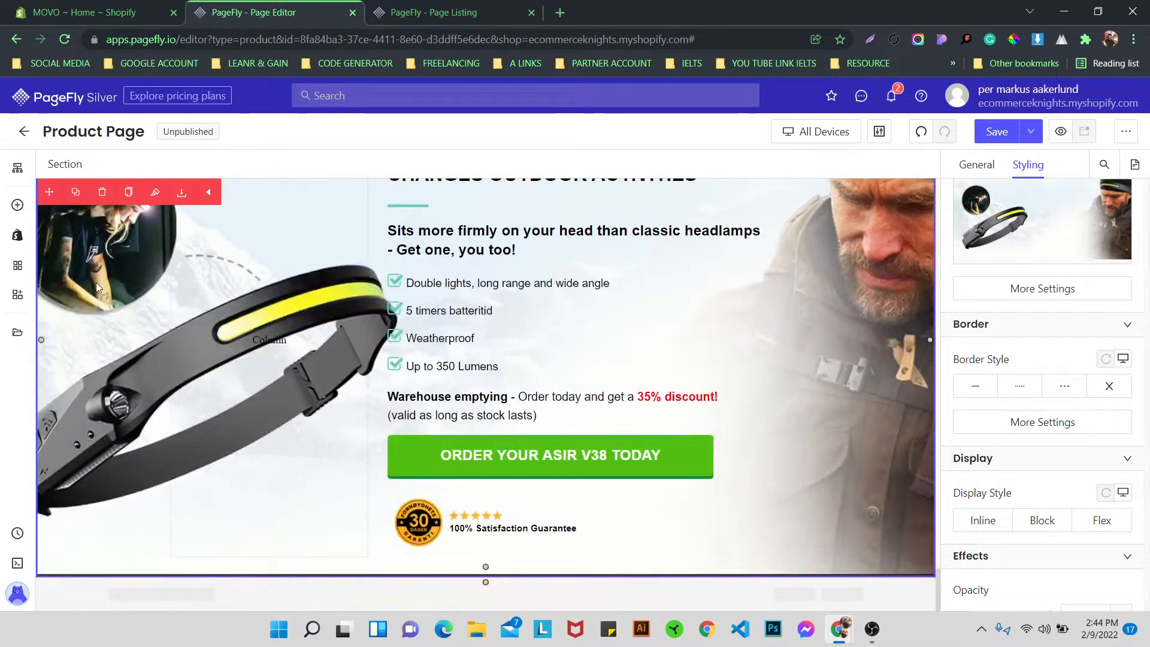
{"action": "left_click", "coordinate": [17, 205]}
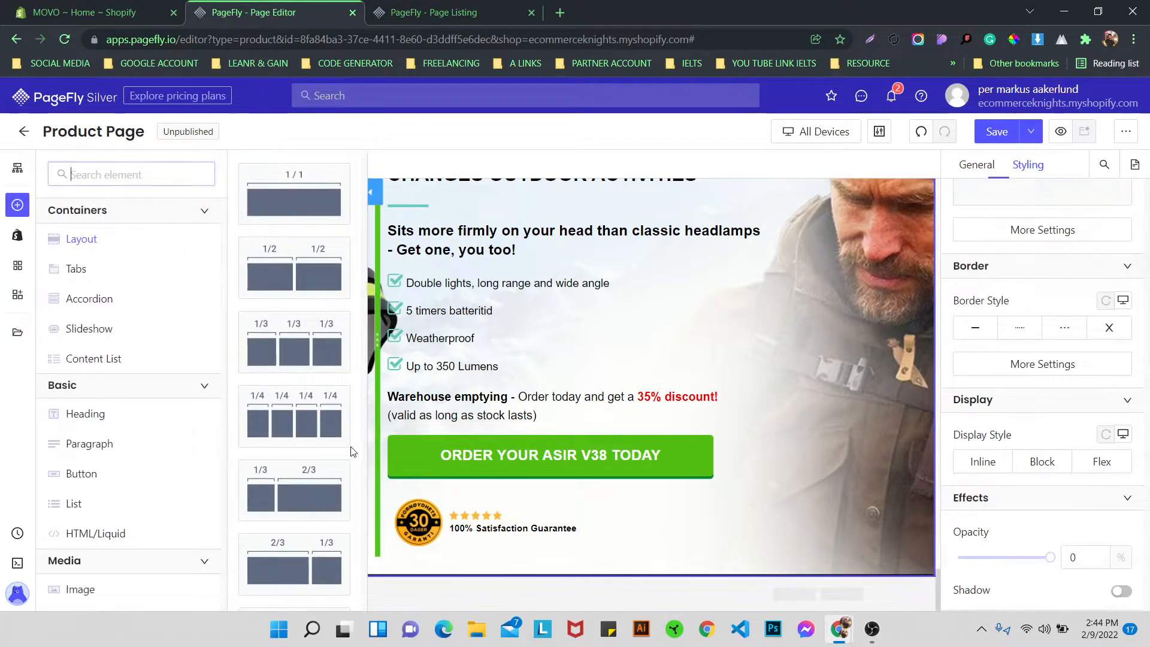
{"action": "left_click", "coordinate": [282, 274]}
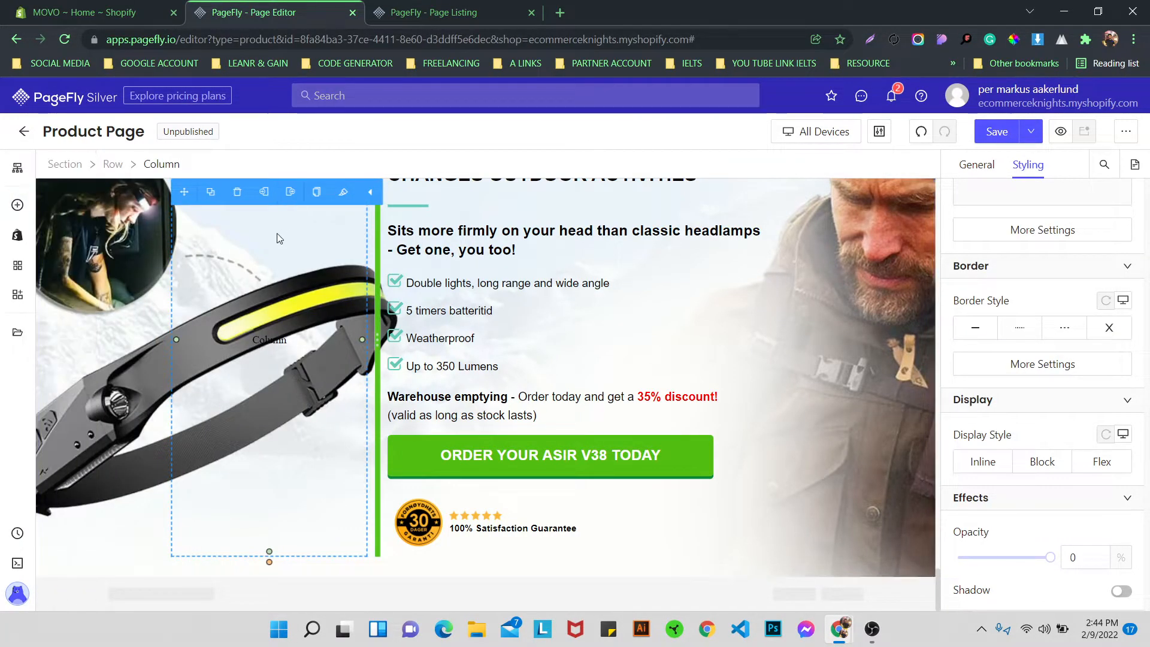
Undo the closing hero's last background size change, and add a one-column section directly below the hero
{"action": "left_click", "coordinate": [920, 132]}
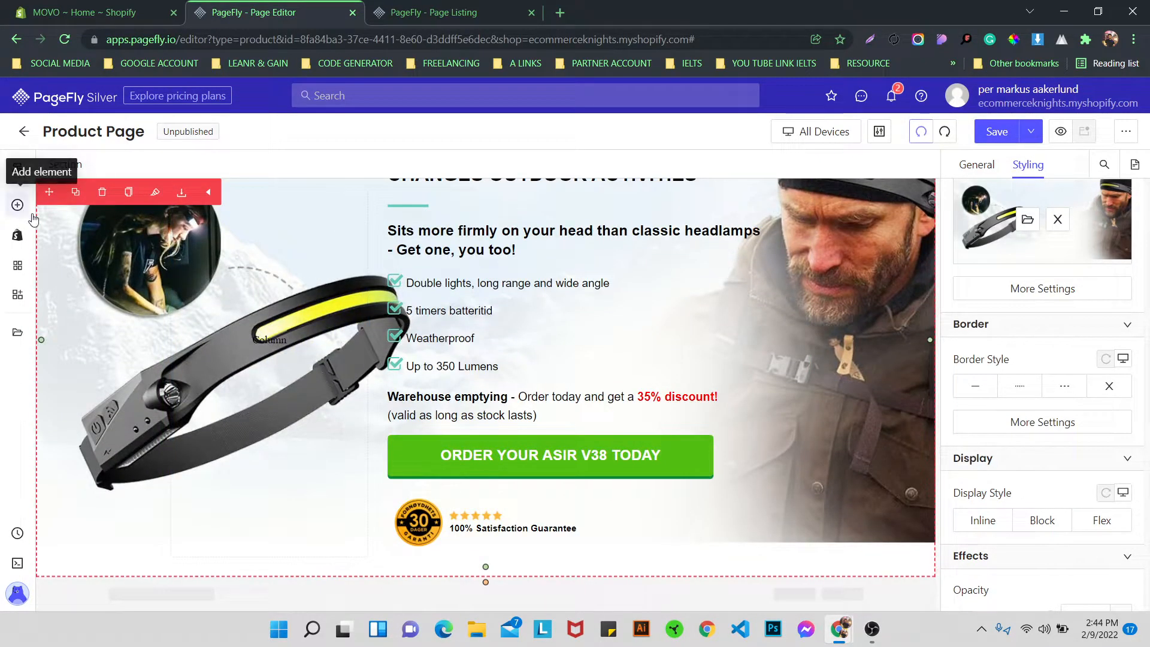
{"action": "left_click", "coordinate": [18, 205]}
{"action": "left_click_drag", "start_coordinate": [307, 190], "coordinate": [392, 589]}
{"action": "left_click", "coordinate": [67, 549]}
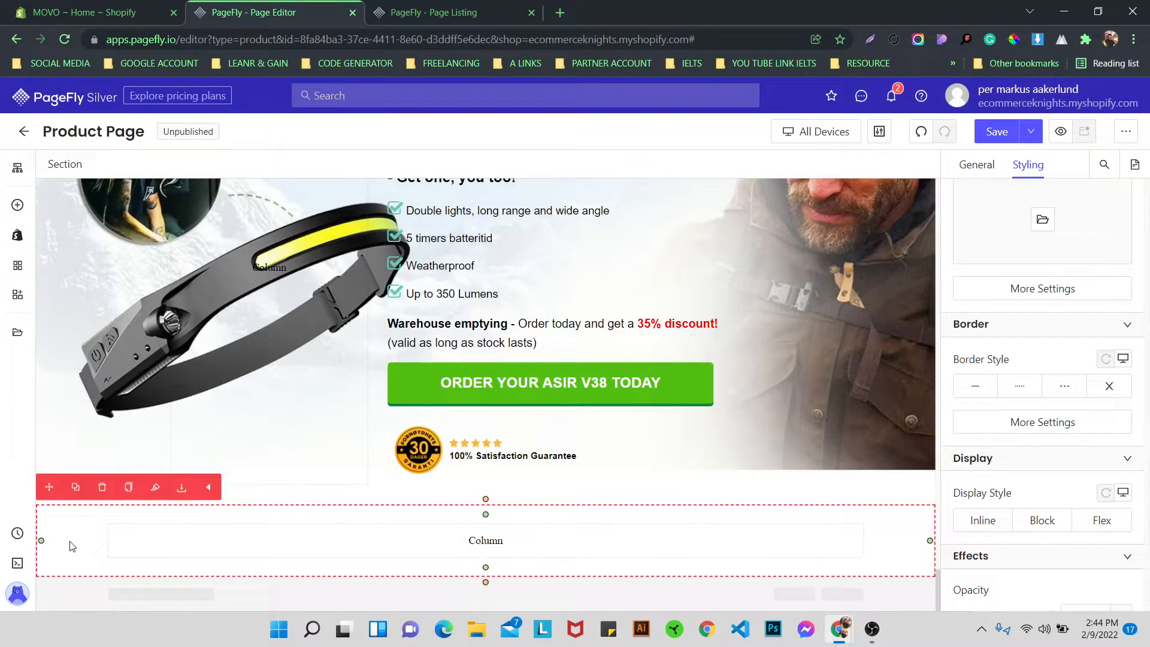
Add a second column to the new section's row and make the first column narrower than the second
{"action": "left_click", "coordinate": [571, 537]}
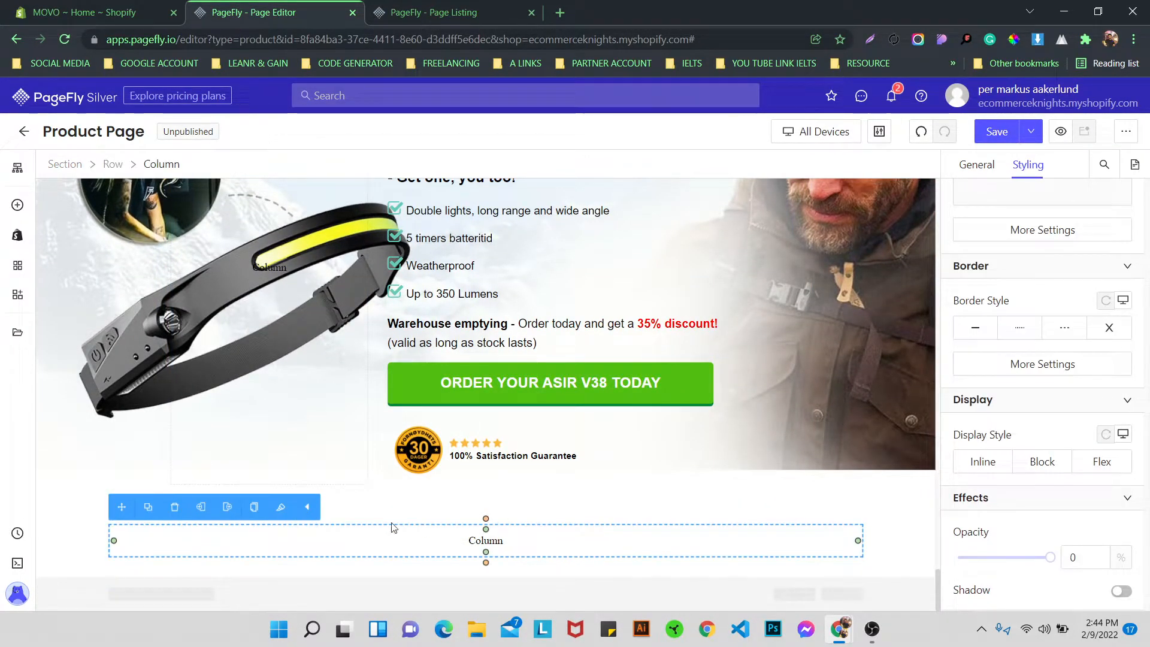
{"action": "left_click", "coordinate": [227, 506]}
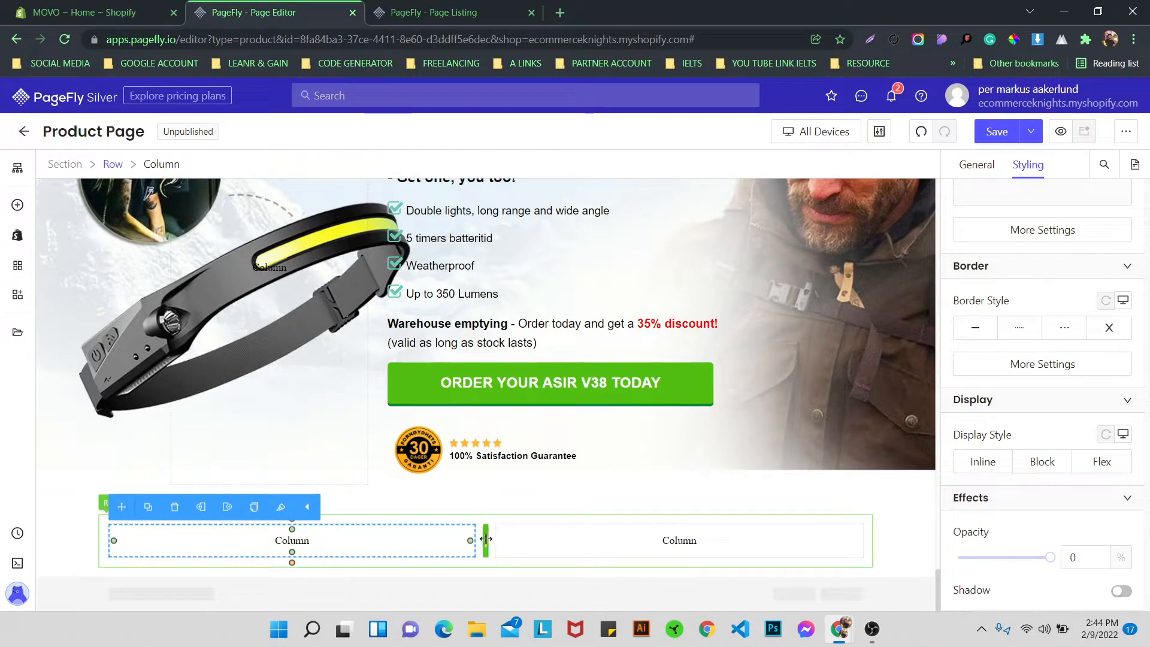
{"action": "left_click_drag", "start_coordinate": [485, 538], "coordinate": [422, 538]}
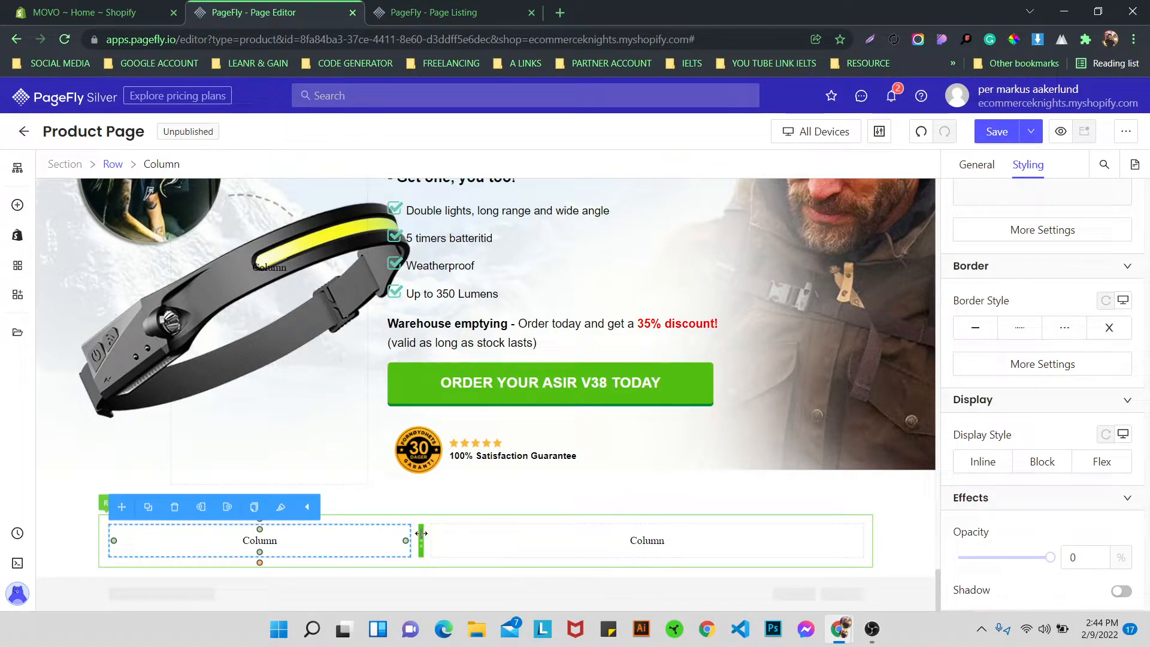
Widen the closing hero's empty first column so the text column starts further from the headlamp image
{"action": "scroll", "coordinate": [424, 536], "scroll_direction": "up", "scroll_amount": 5}
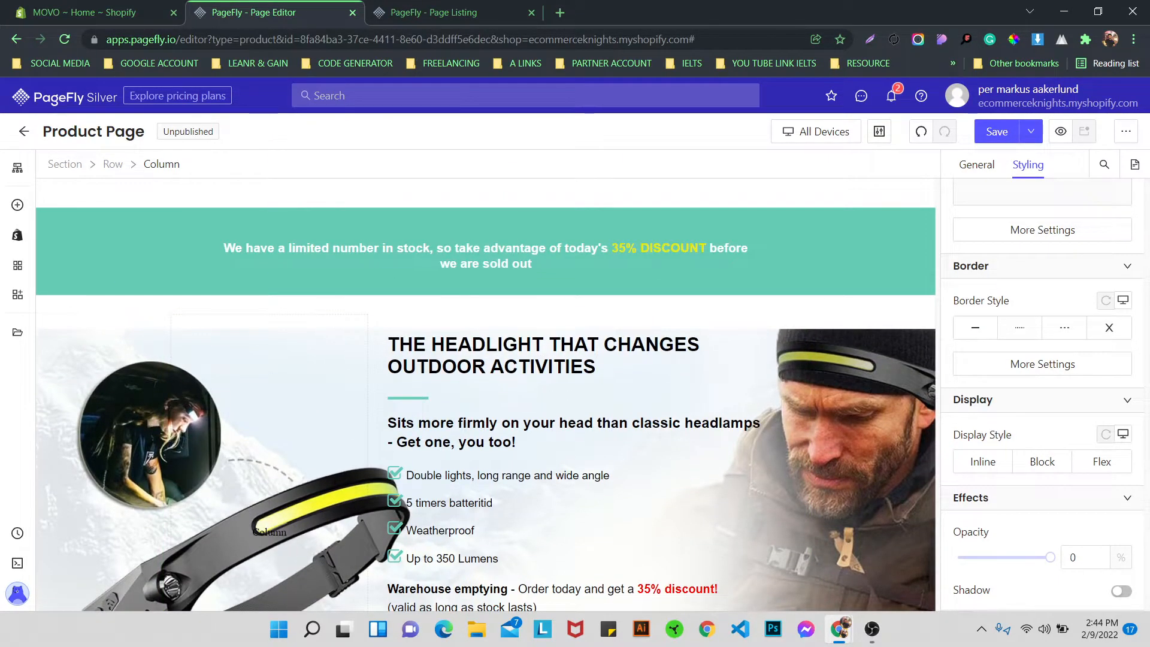
{"action": "scroll", "coordinate": [377, 468], "scroll_direction": "down", "scroll_amount": 1}
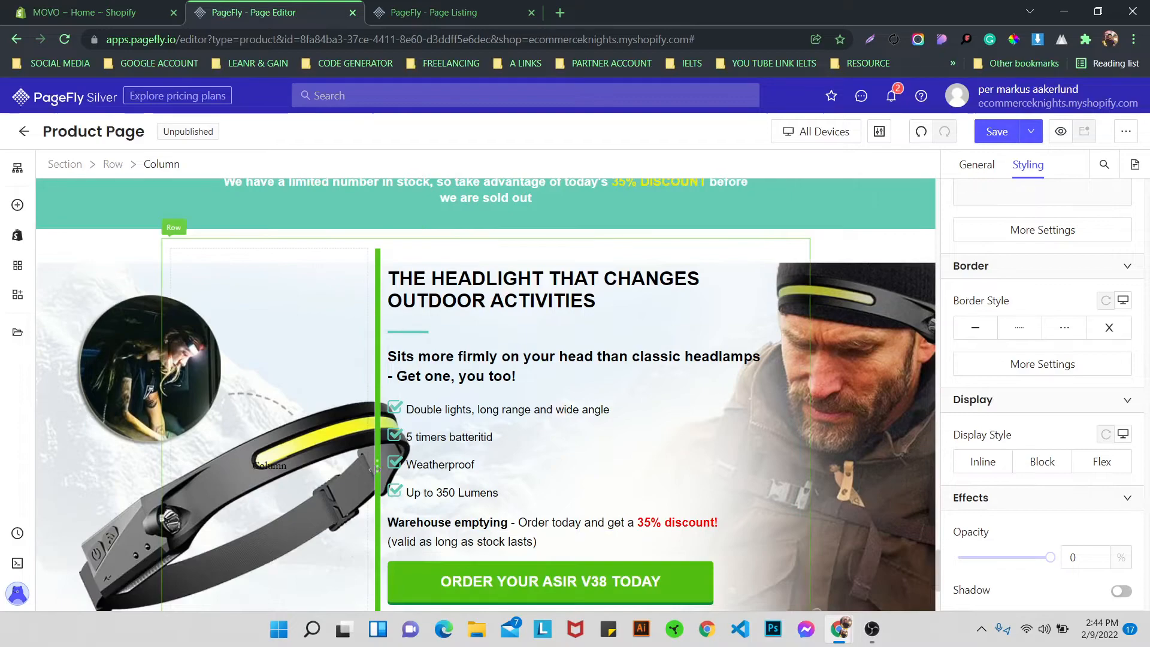
{"action": "left_click_drag", "start_coordinate": [376, 467], "coordinate": [430, 467]}
{"action": "scroll", "coordinate": [337, 429], "scroll_direction": "down", "scroll_amount": 2}
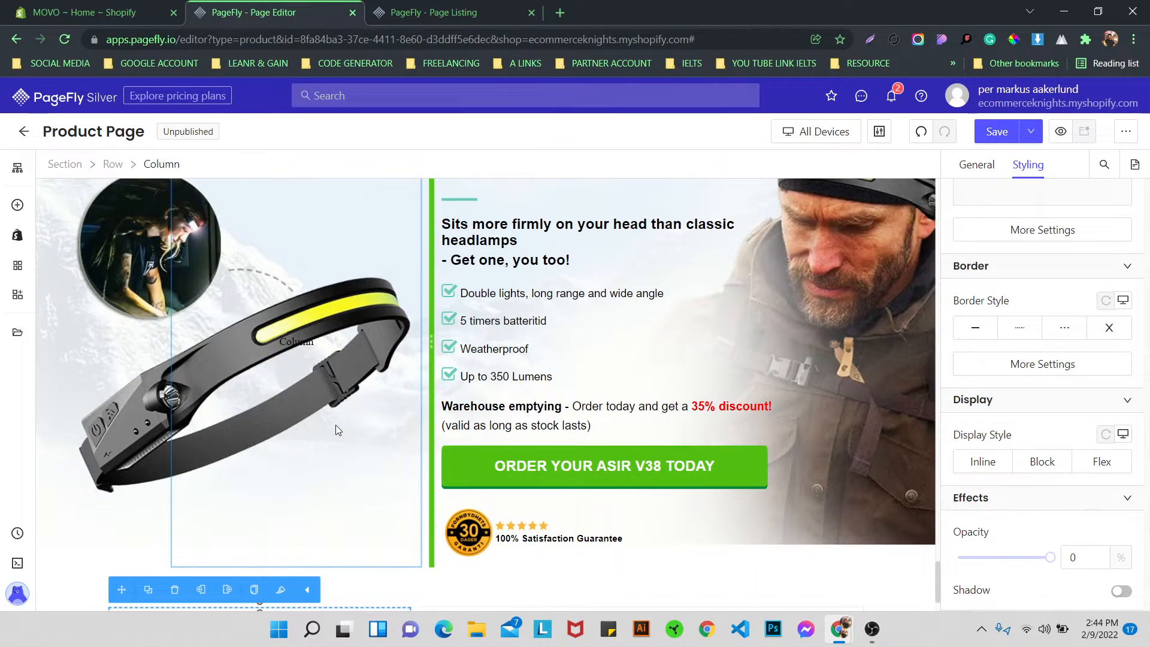
Make the new section's two columns equal in width and add a heading element to the second column
{"action": "scroll", "coordinate": [341, 413], "scroll_direction": "down", "scroll_amount": 1}
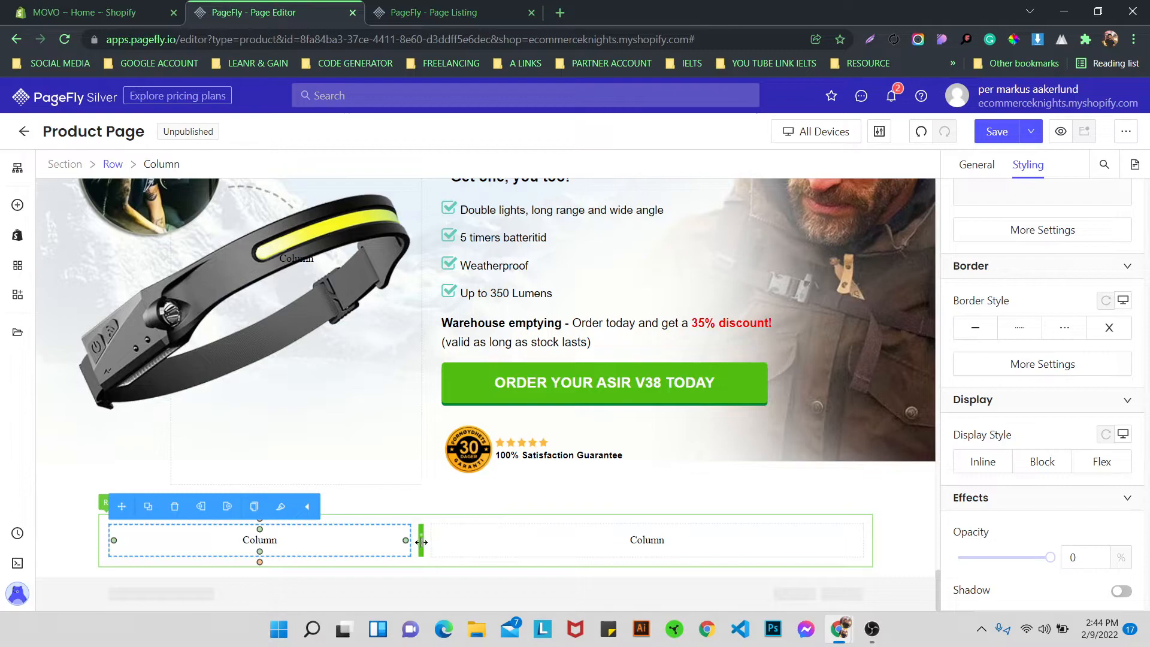
{"action": "left_click_drag", "start_coordinate": [479, 547], "coordinate": [484, 546]}
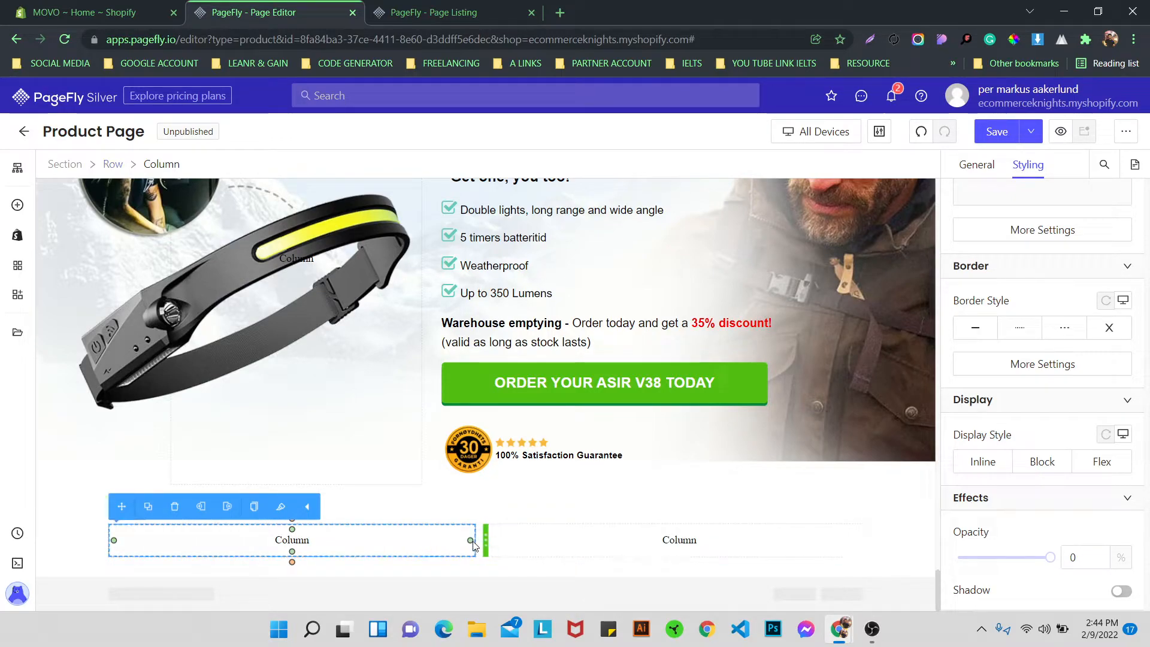
{"action": "left_click", "coordinate": [18, 204]}
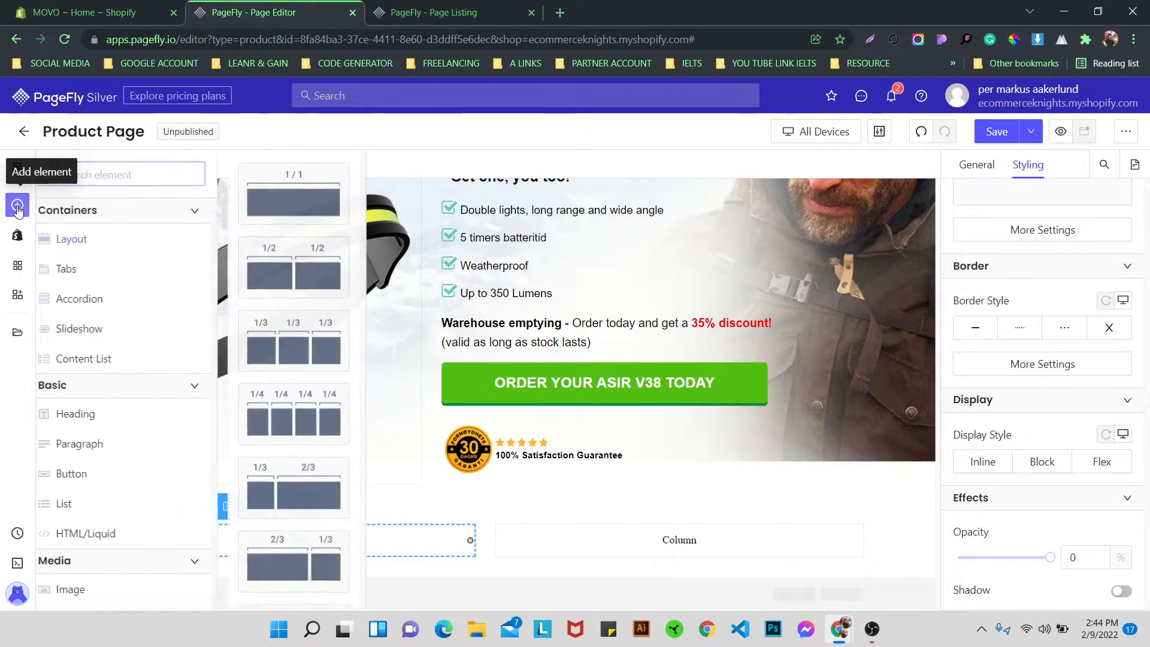
{"action": "left_click", "coordinate": [88, 443]}
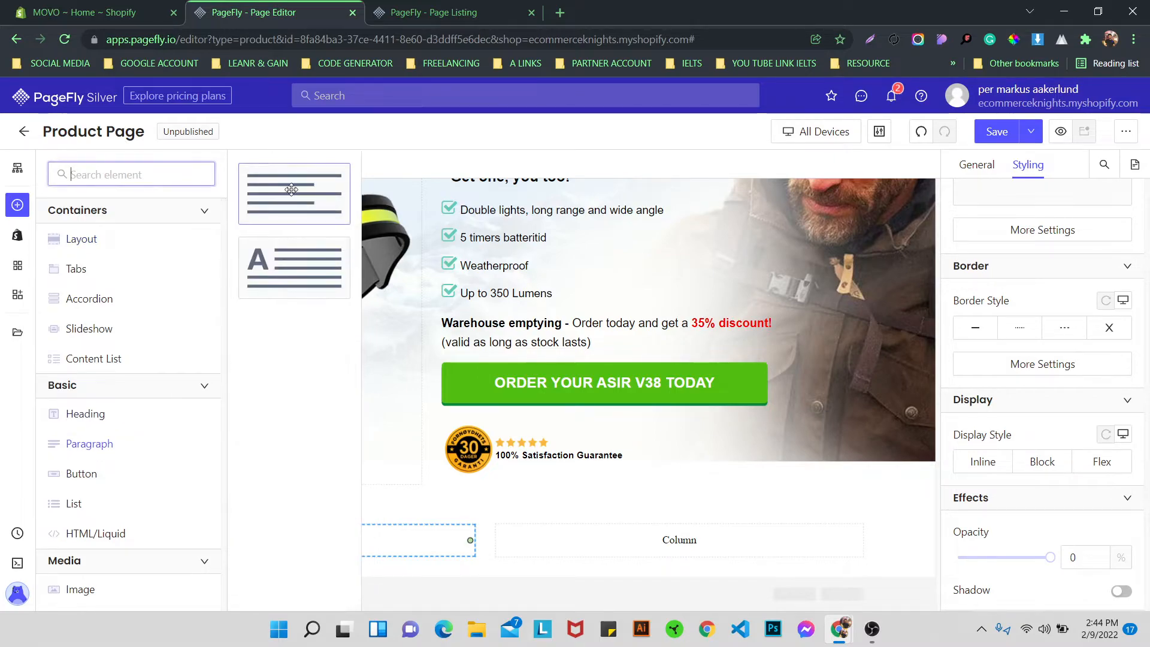
{"action": "left_click", "coordinate": [106, 413]}
{"action": "left_click_drag", "start_coordinate": [329, 253], "coordinate": [552, 542]}
Replace the new heading's text with "Terms of use Privacy statement Contact Us" and the support e-mail address, and select the surrounding section
{"action": "left_click", "coordinate": [979, 163]}
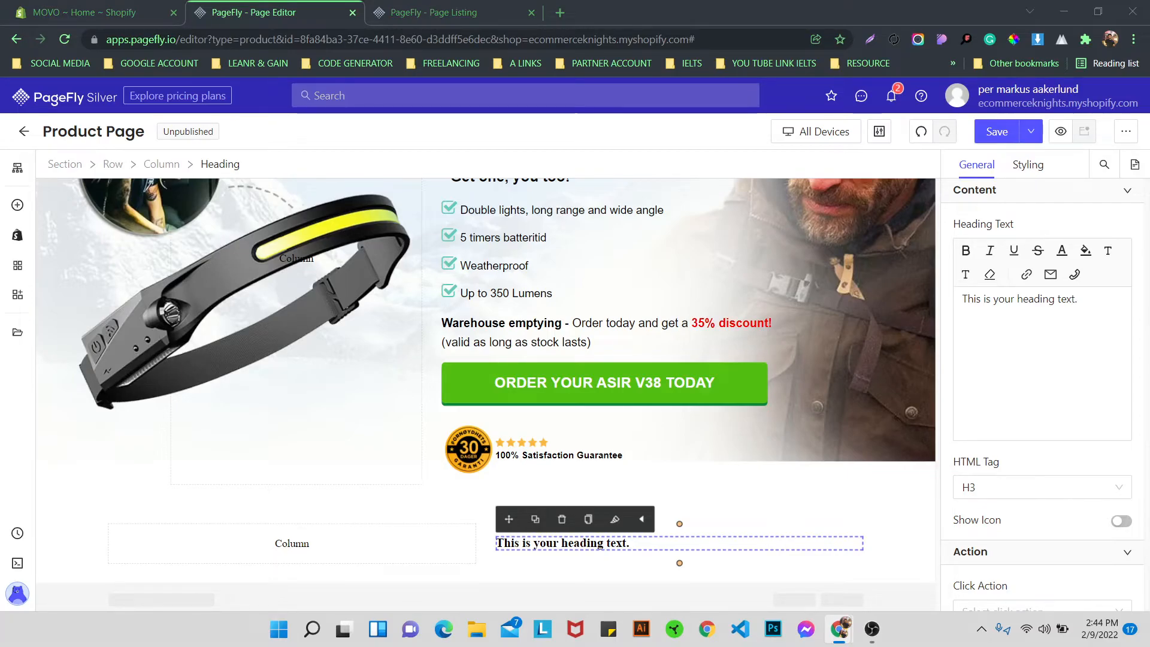
{"action": "triple_click", "coordinate": [544, 543]}
{"action": "key", "text": "ctrl+v"}
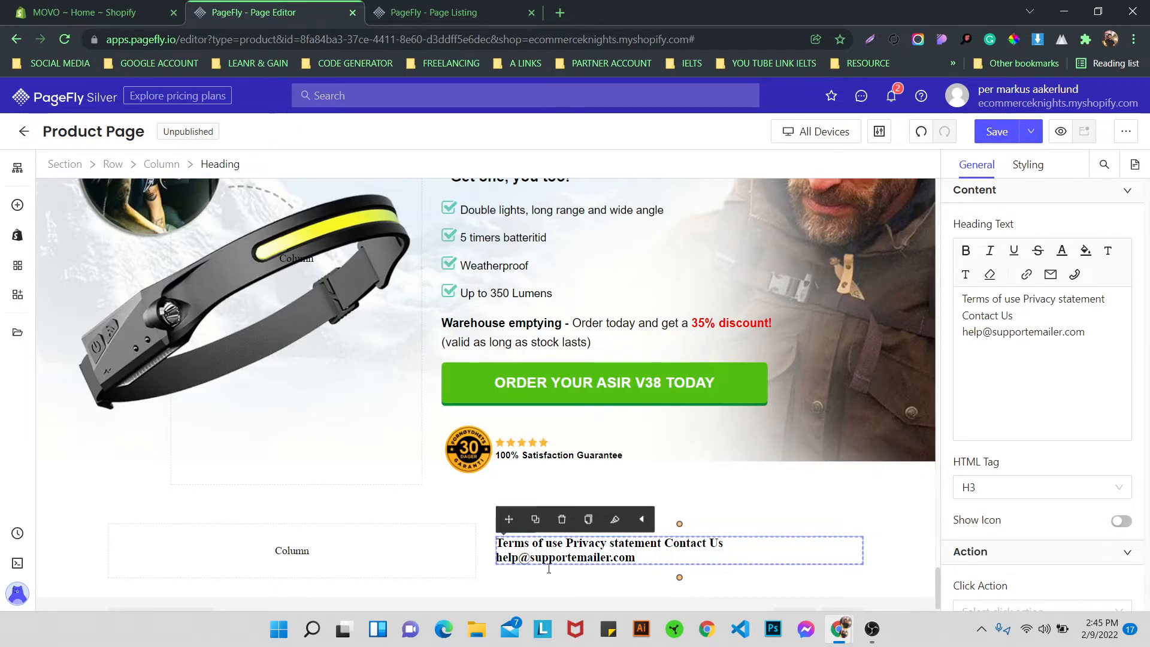
{"action": "key", "text": "alt+Tab"}
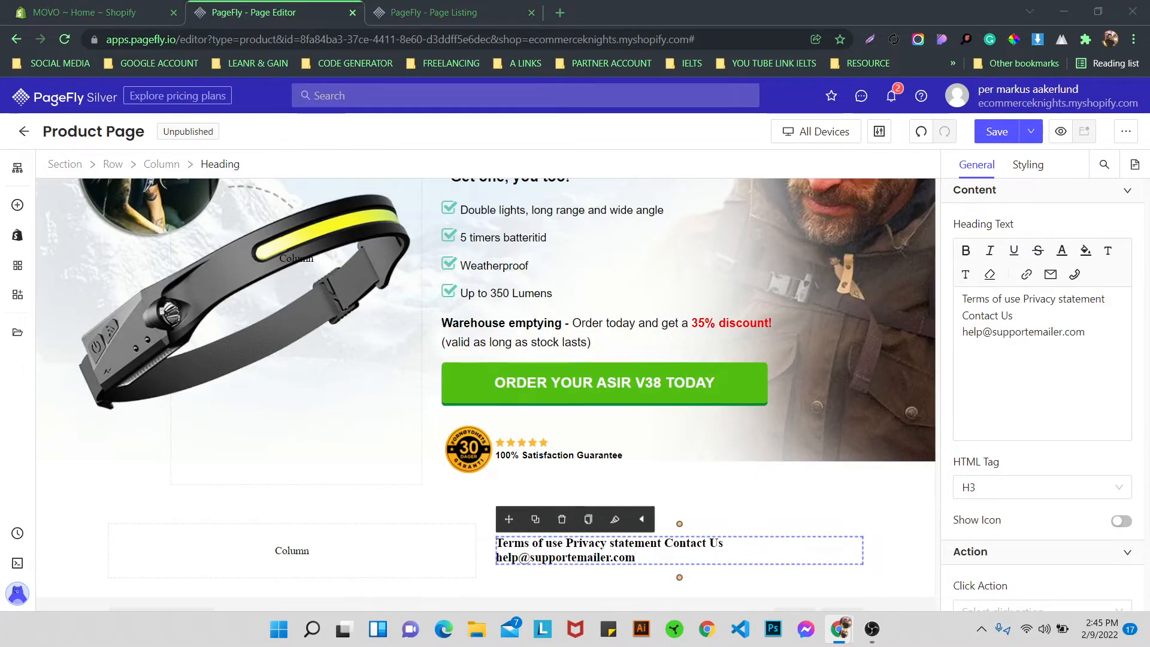
{"action": "triple_click", "coordinate": [591, 548]}
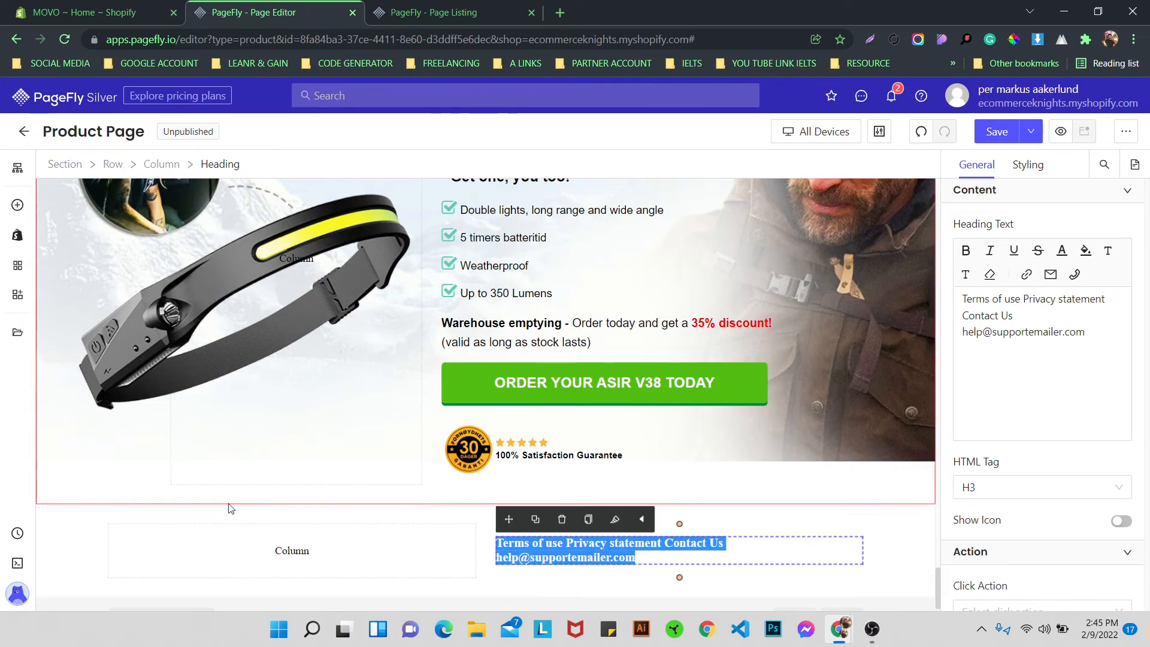
{"action": "left_click", "coordinate": [85, 528]}
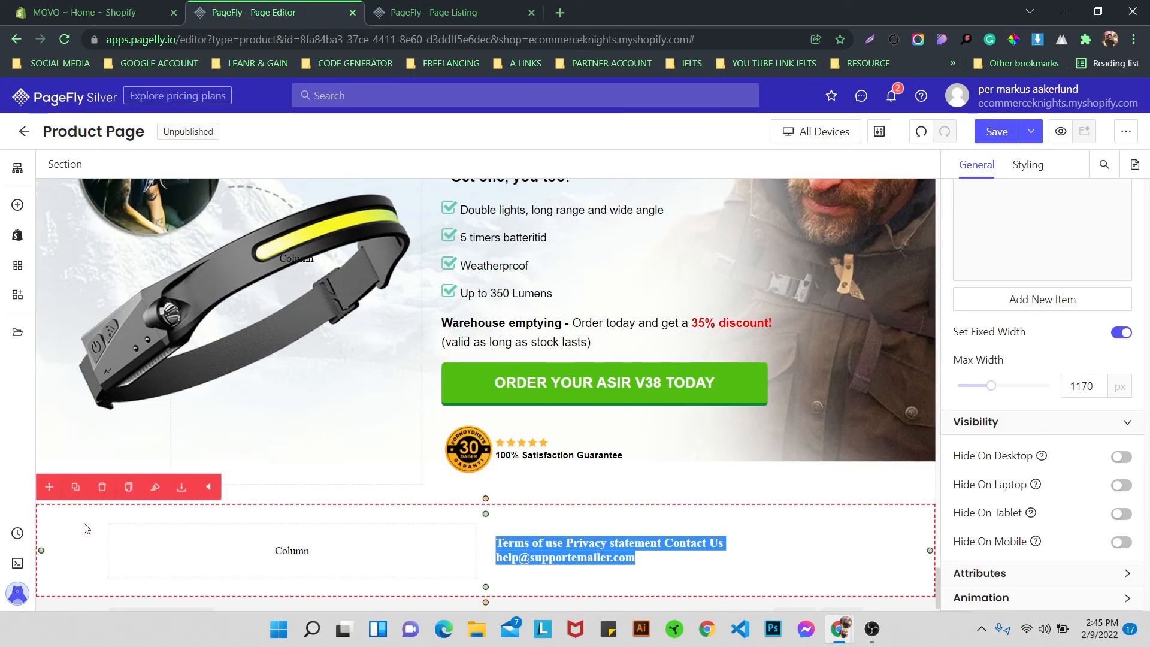